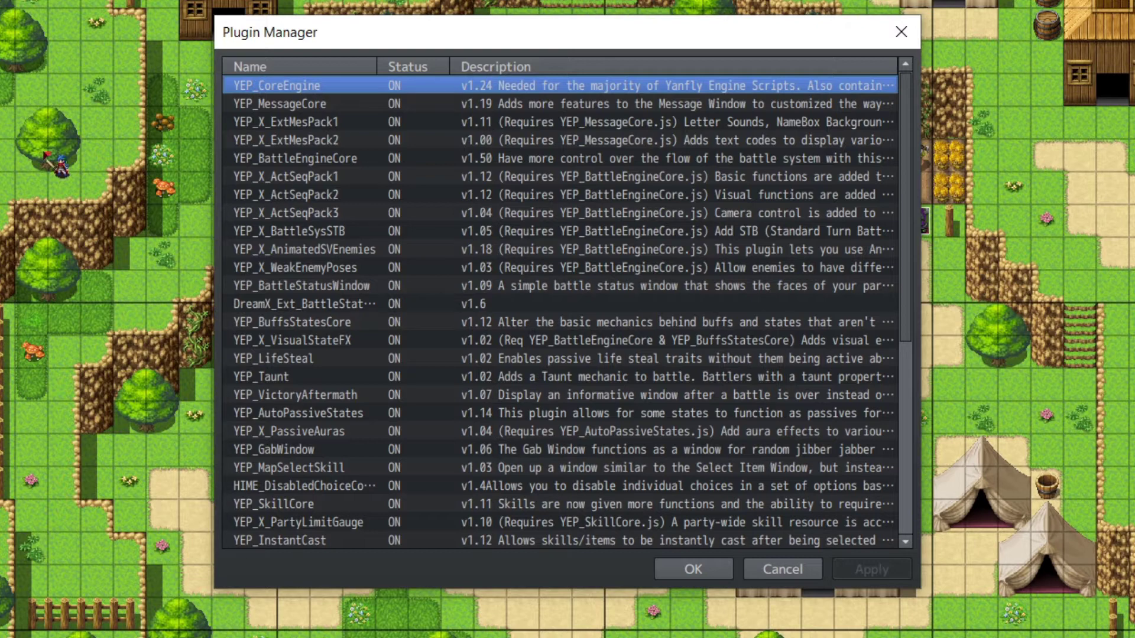
# Close the plugin list and bring up the Trade Value common event in the Database
pyautogui.click(693, 571)
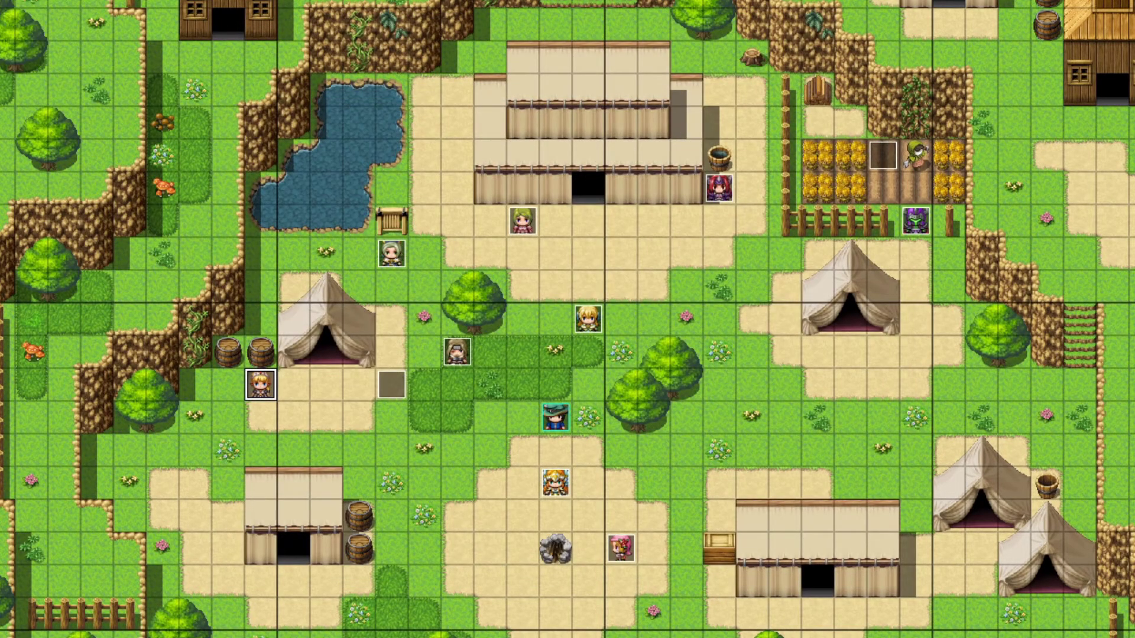
pyautogui.press('F9')
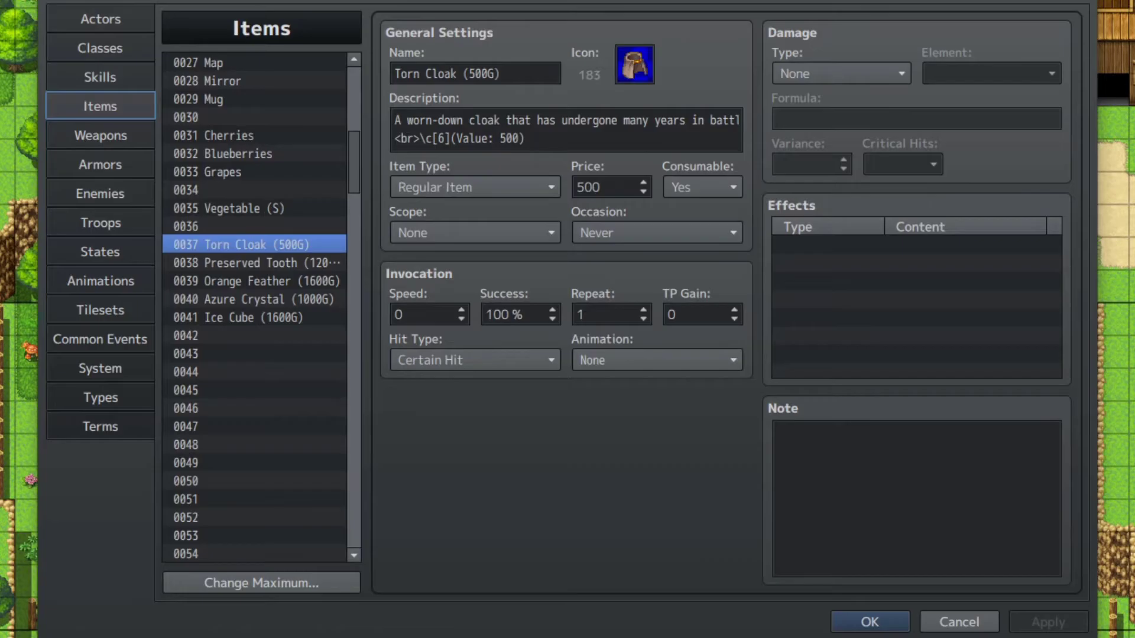
pyautogui.click(112, 340)
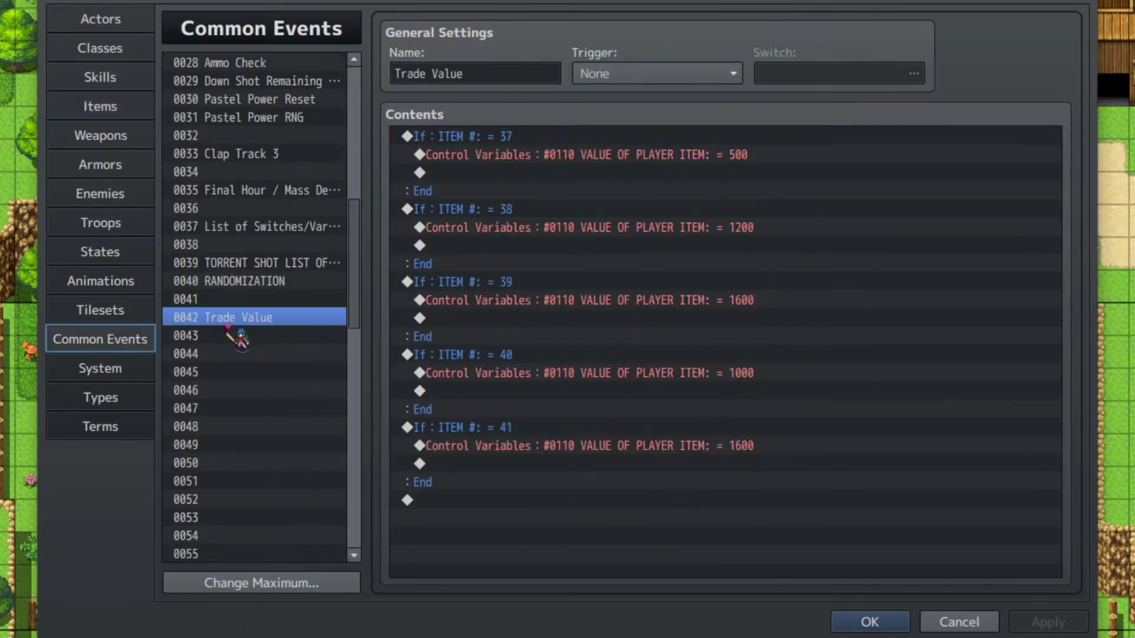
pyautogui.scroll(-3, 239, 295)
pyautogui.scroll(2, 234, 319)
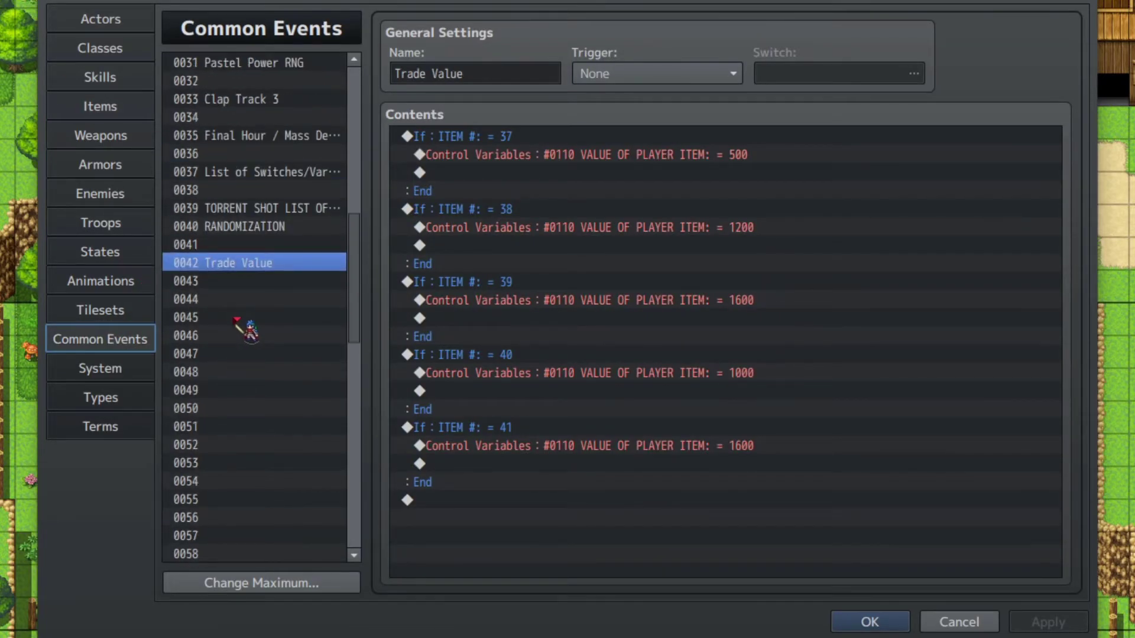
# Browse the VALUE OF PLAYER ITEM and ITEM # variables in Control Variables, cancel, and highlight the 500 value line
pyautogui.doubleClick(492, 499)
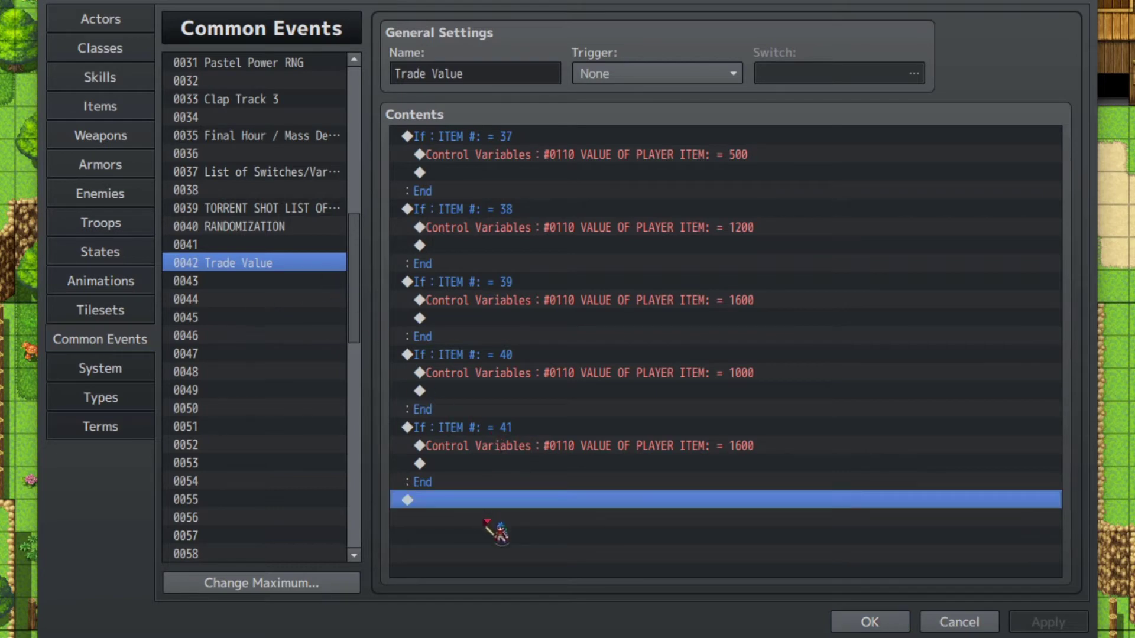
pyautogui.click(590, 303)
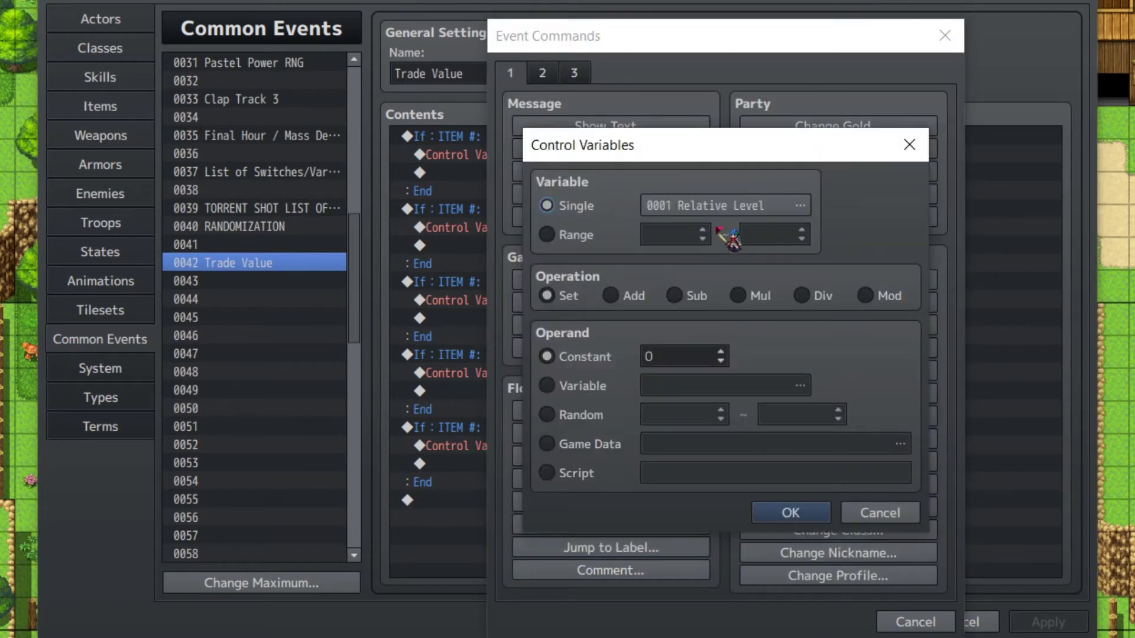
pyautogui.click(742, 211)
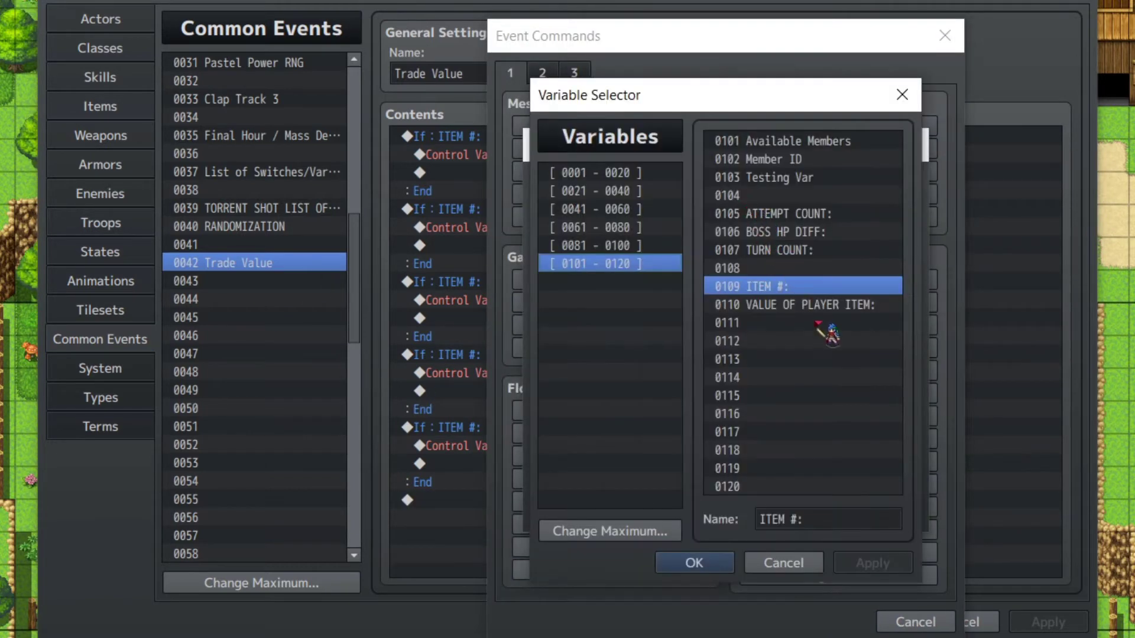
pyautogui.click(816, 305)
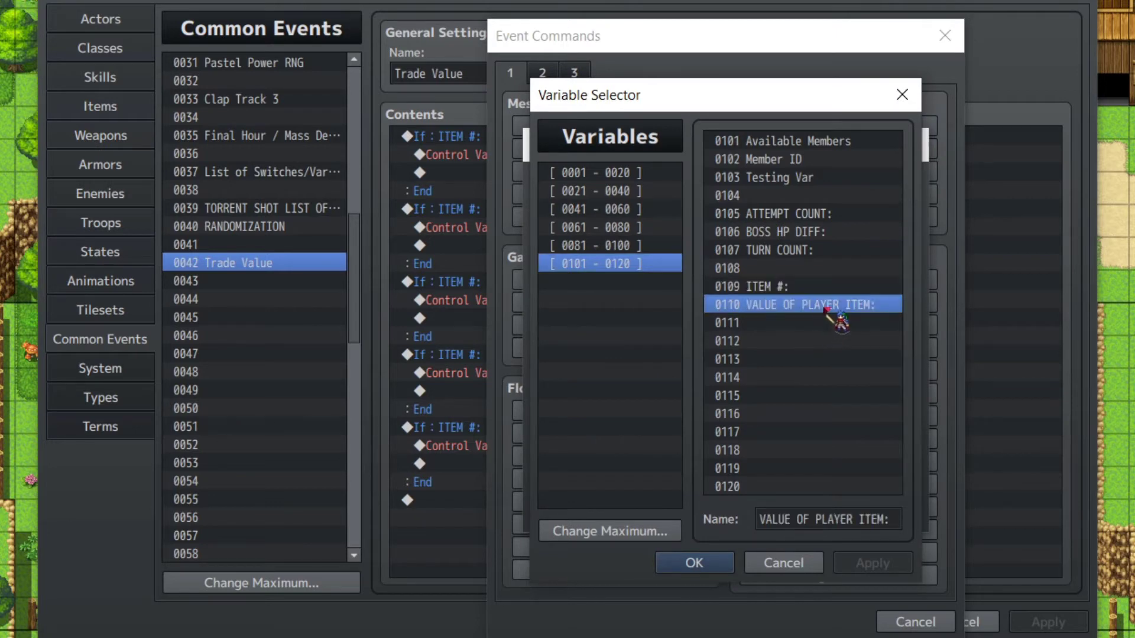
pyautogui.click(798, 286)
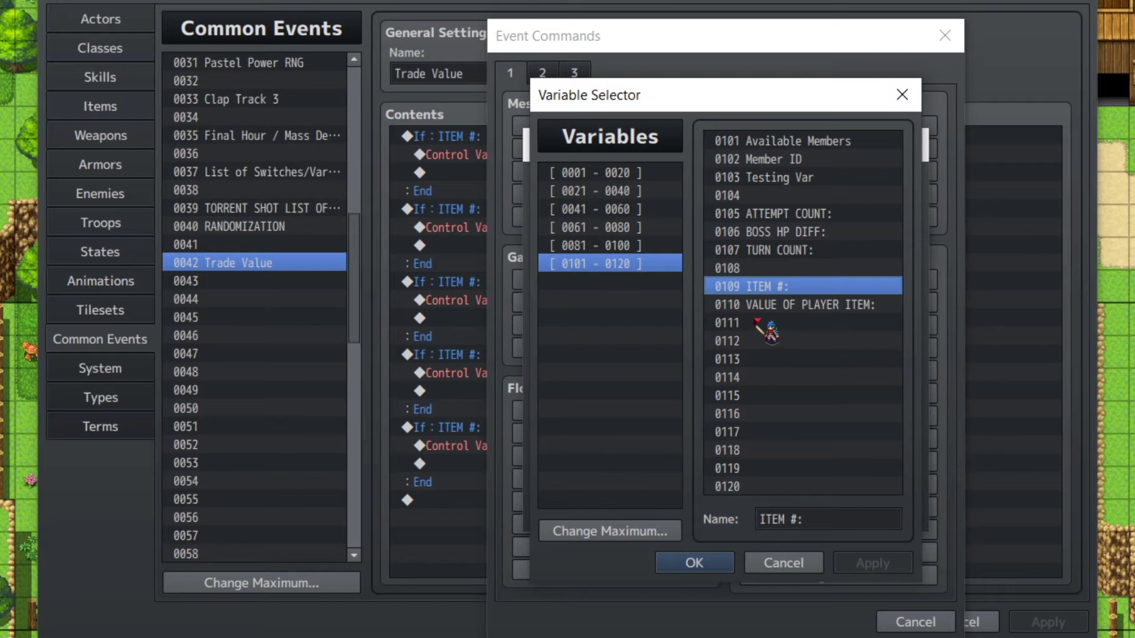
pyautogui.click(776, 303)
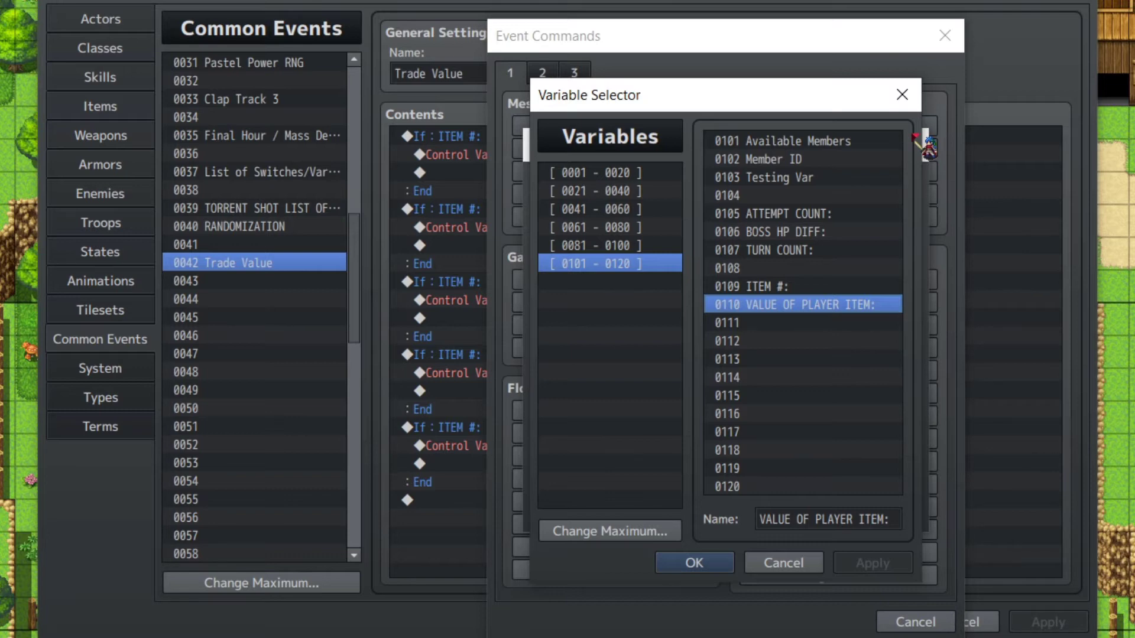
pyautogui.click(903, 95)
pyautogui.click(918, 145)
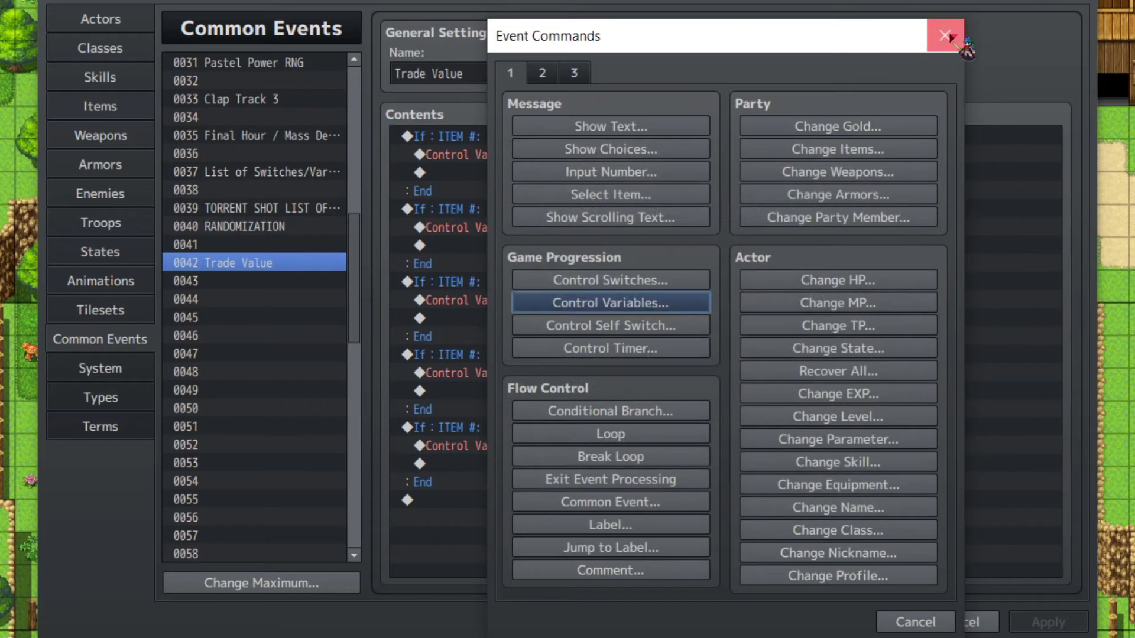
pyautogui.click(945, 37)
pyautogui.click(702, 155)
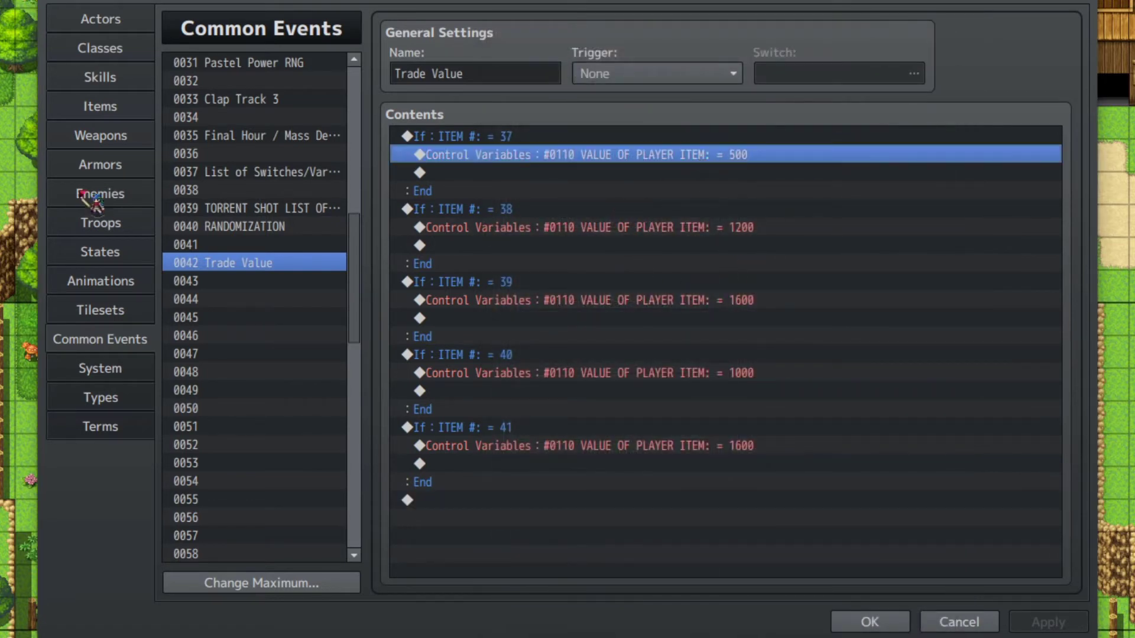
# Compare Torn Cloak's 500 price with Trade Value's ITEM # 37 condition setting 500, ending on Items
pyautogui.click(112, 104)
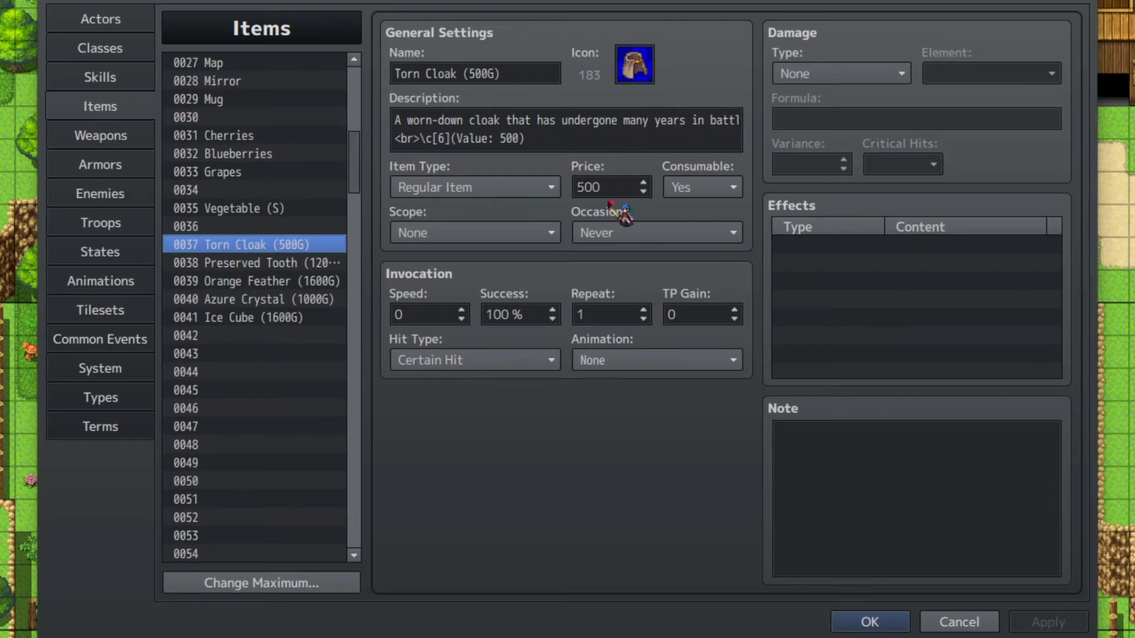
pyautogui.doubleClick(626, 187)
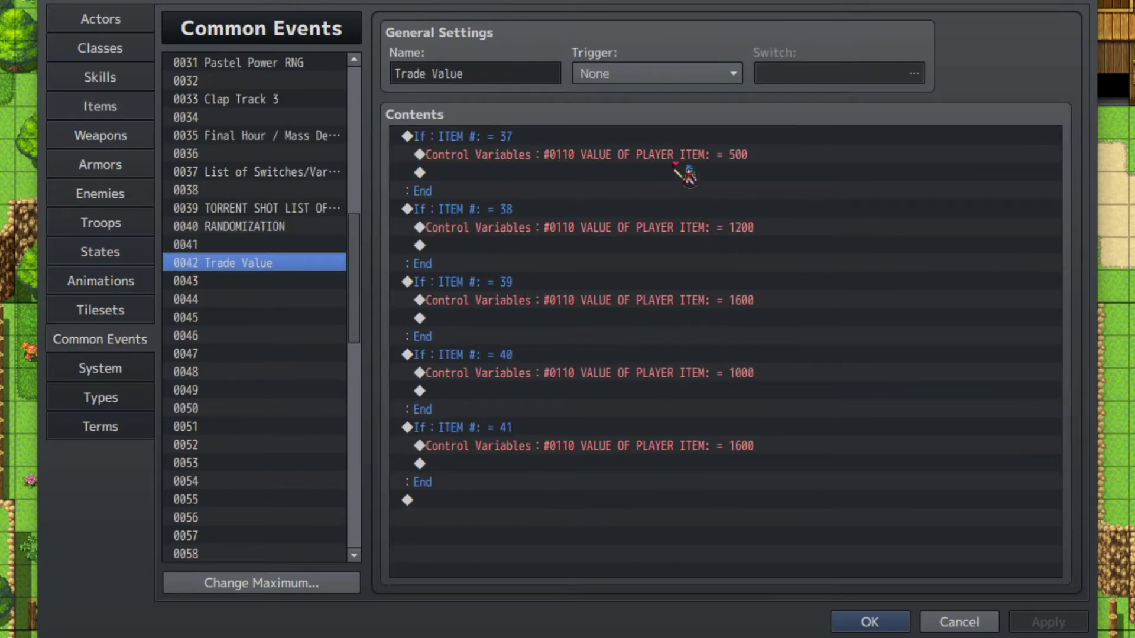
pyautogui.click(673, 156)
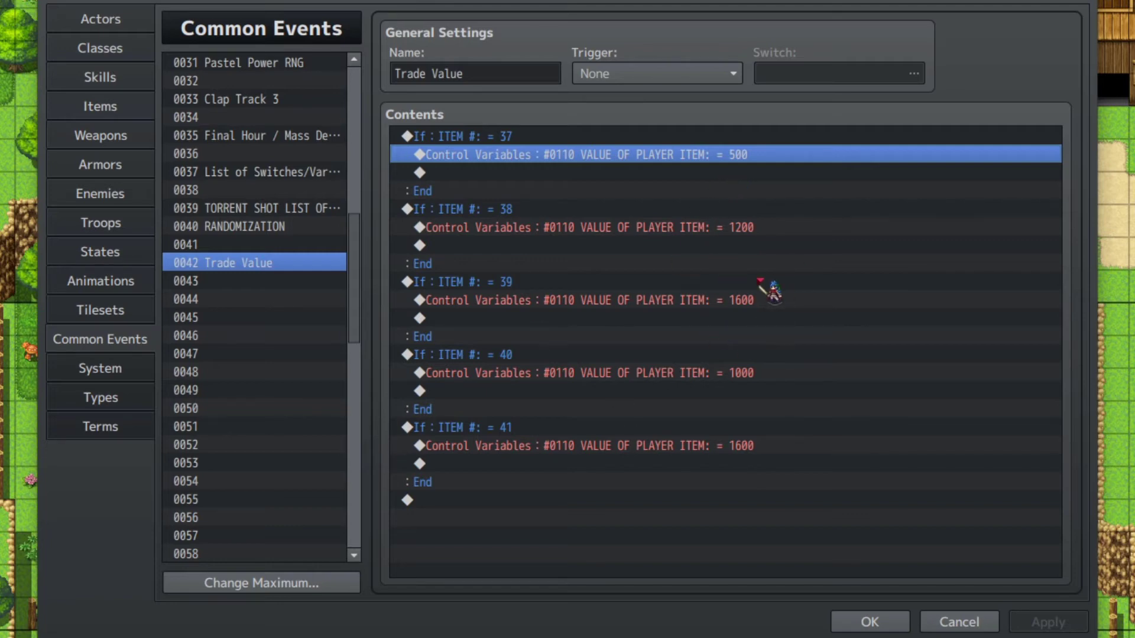
pyautogui.click(495, 178)
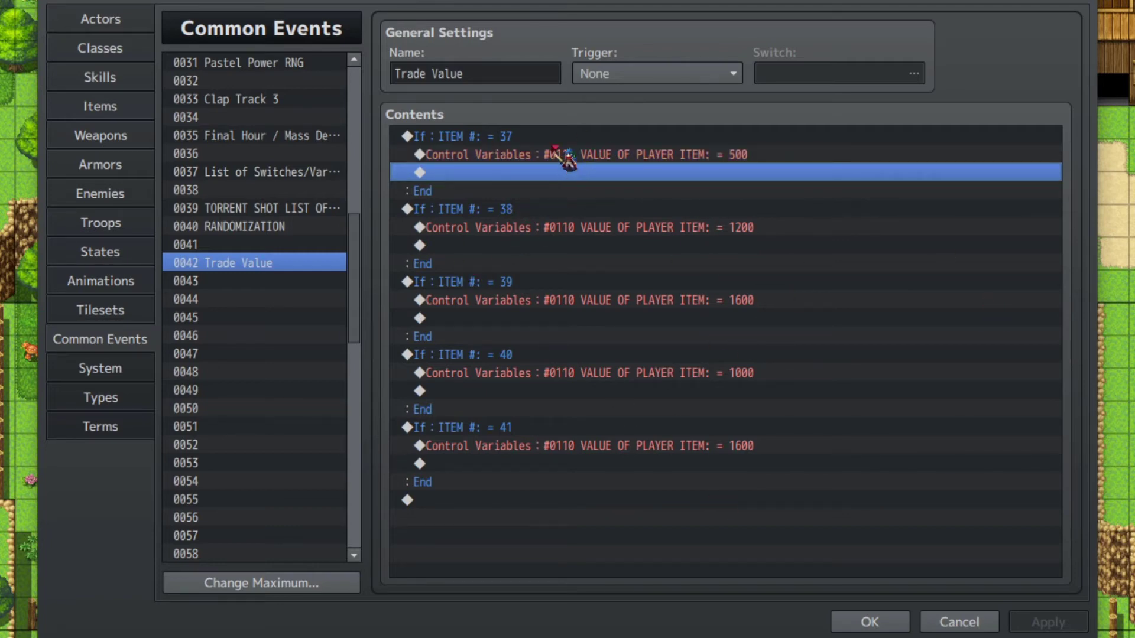
pyautogui.click(543, 142)
pyautogui.click(752, 282)
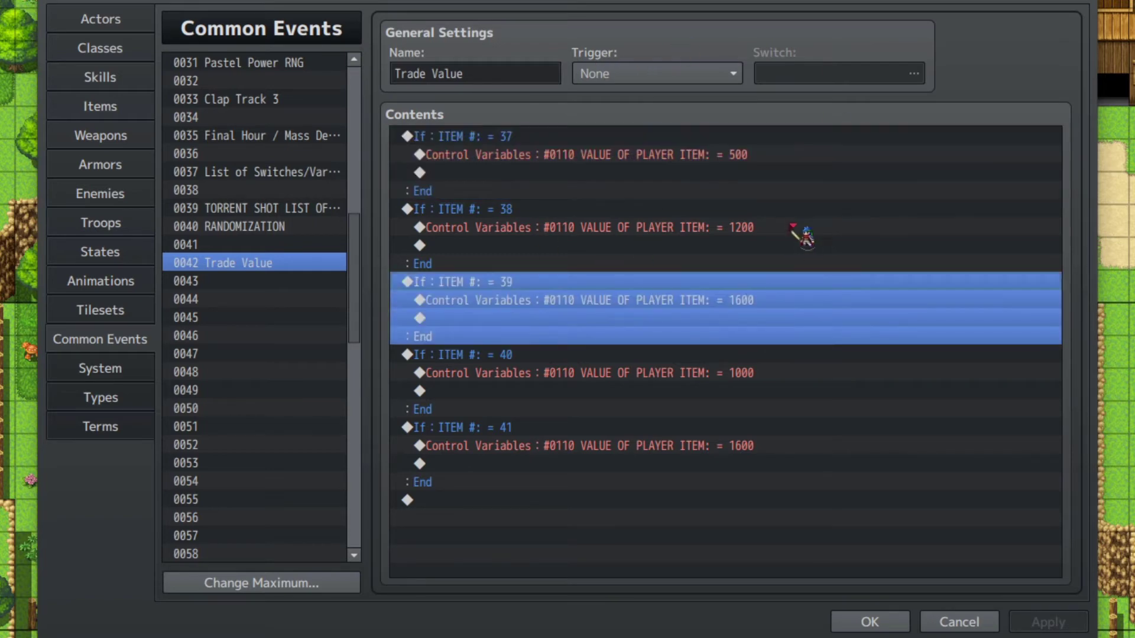
pyautogui.click(702, 135)
pyautogui.click(653, 172)
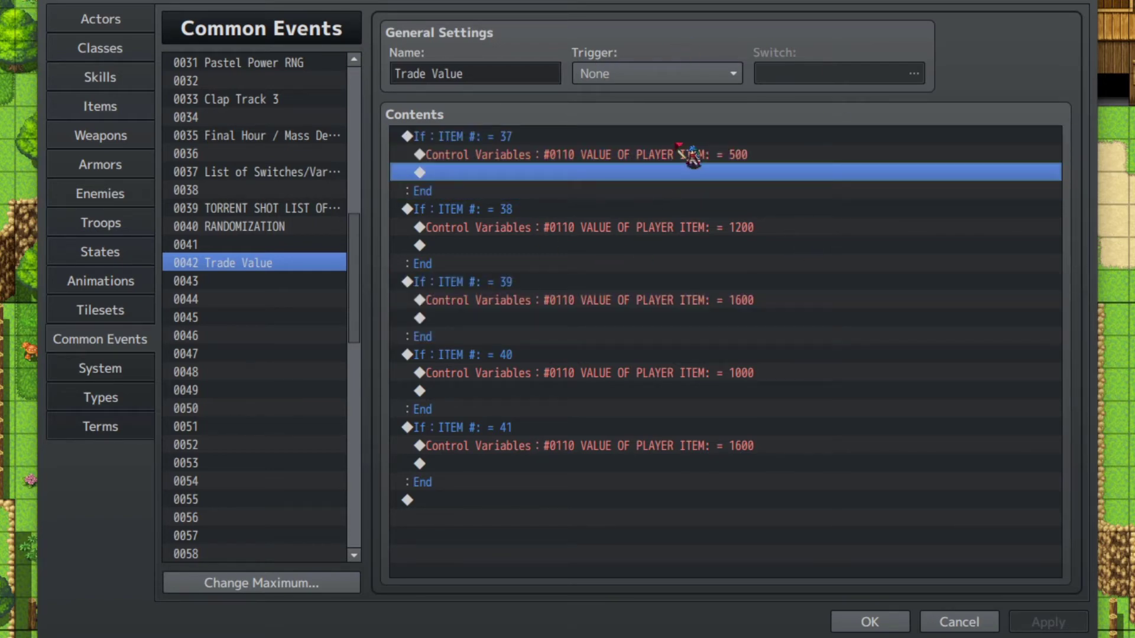
pyautogui.click(739, 154)
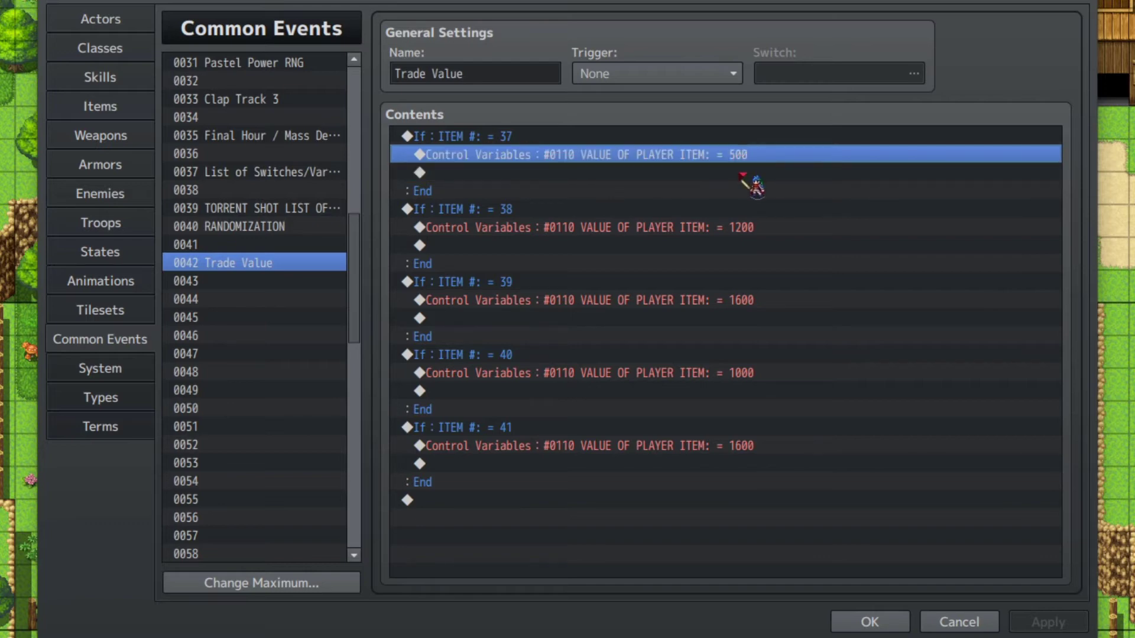
pyautogui.click(125, 110)
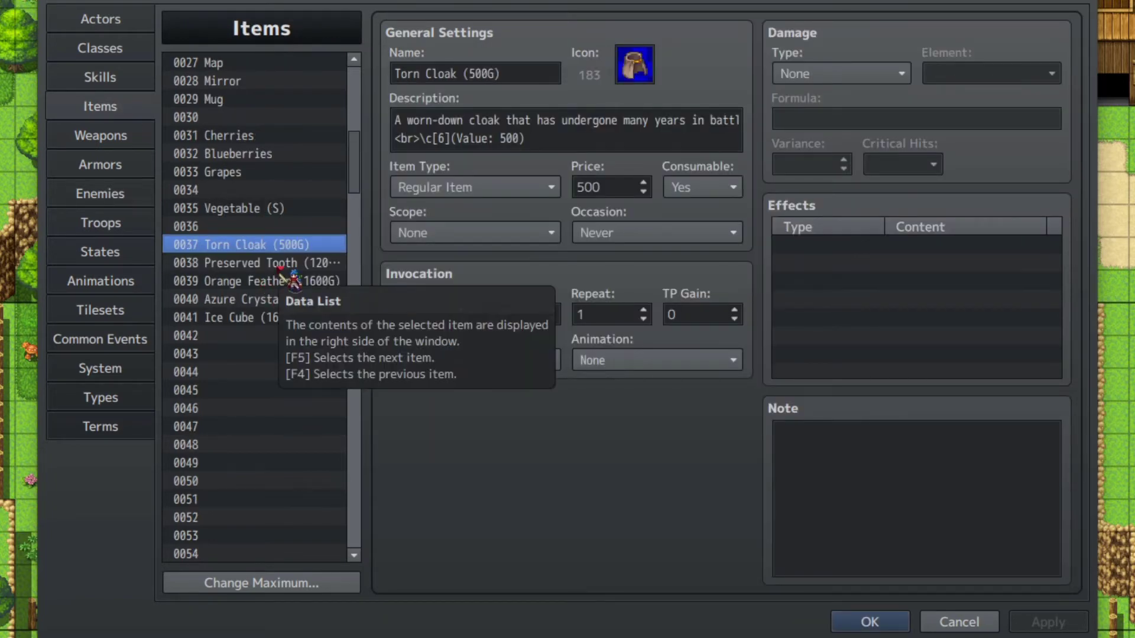
# Highlight the (500G) tag in Torn Cloak's name and the (Value: 500) note in its description
pyautogui.click(519, 75)
pyautogui.moveTo(503, 73); pyautogui.dragTo(464, 74)
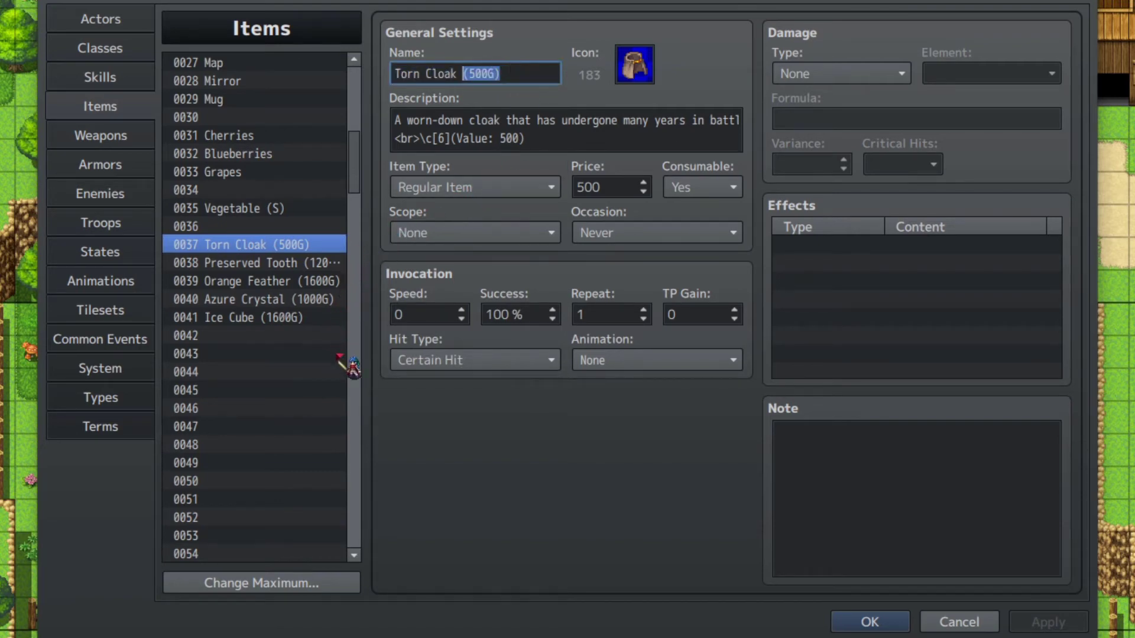
pyautogui.press('Left')
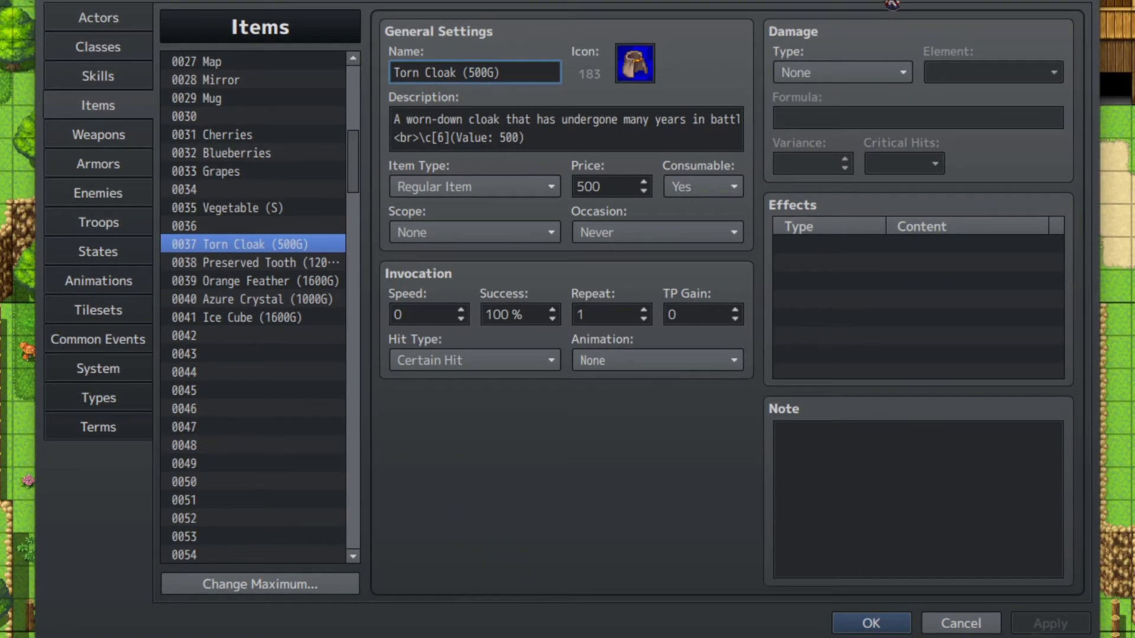
pyautogui.click(557, 137)
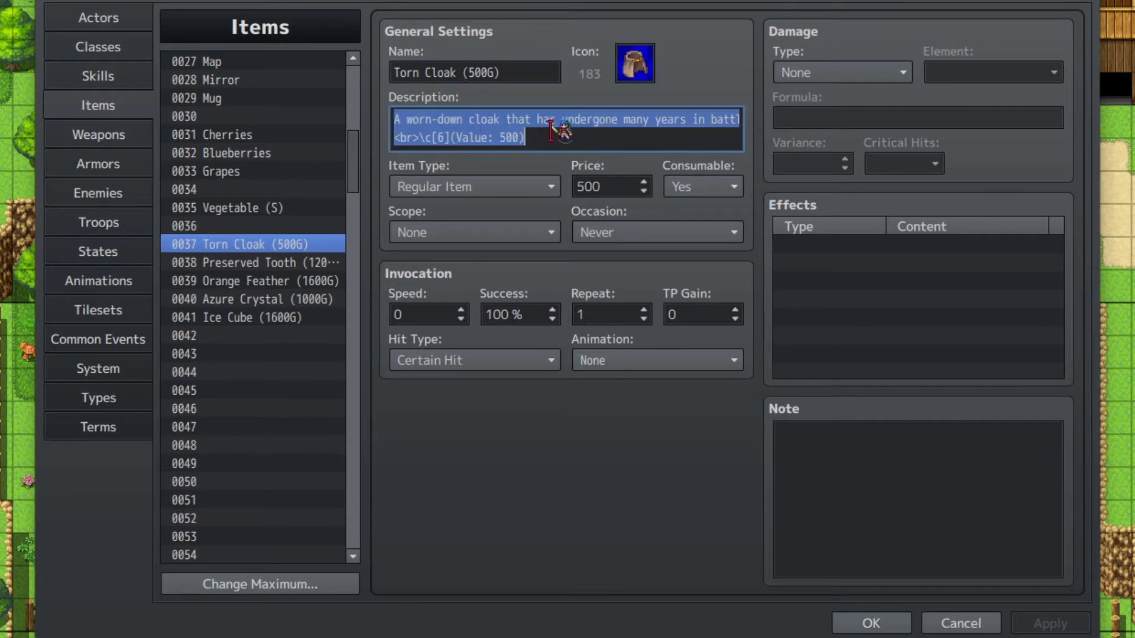
pyautogui.click(557, 138)
pyautogui.moveTo(557, 138); pyautogui.dragTo(450, 142)
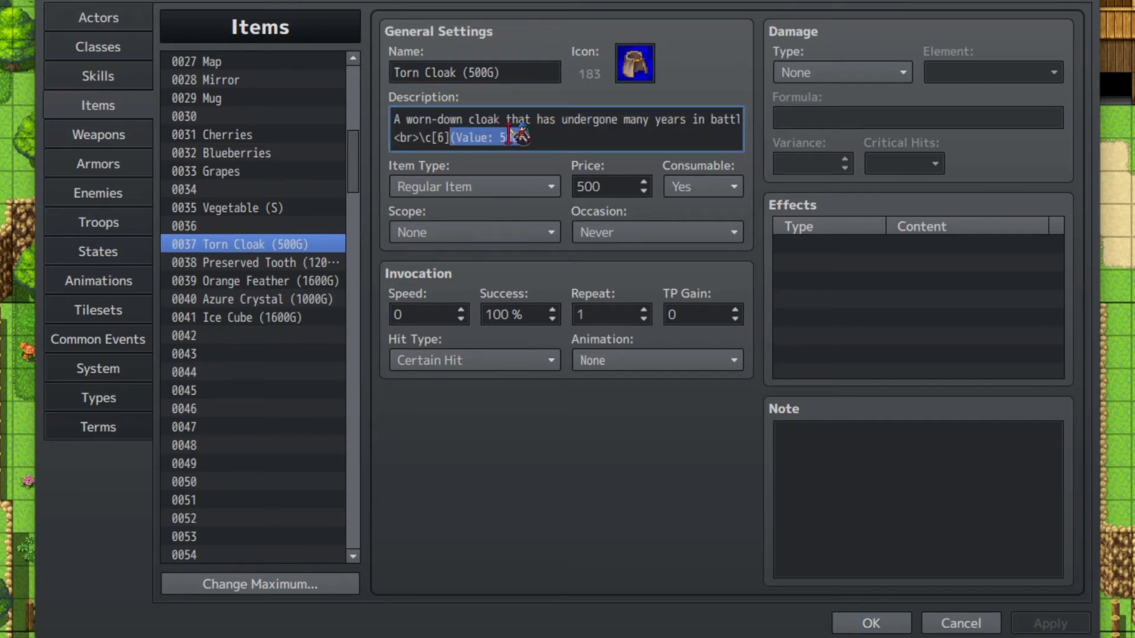
pyautogui.moveTo(510, 135); pyautogui.dragTo(566, 137)
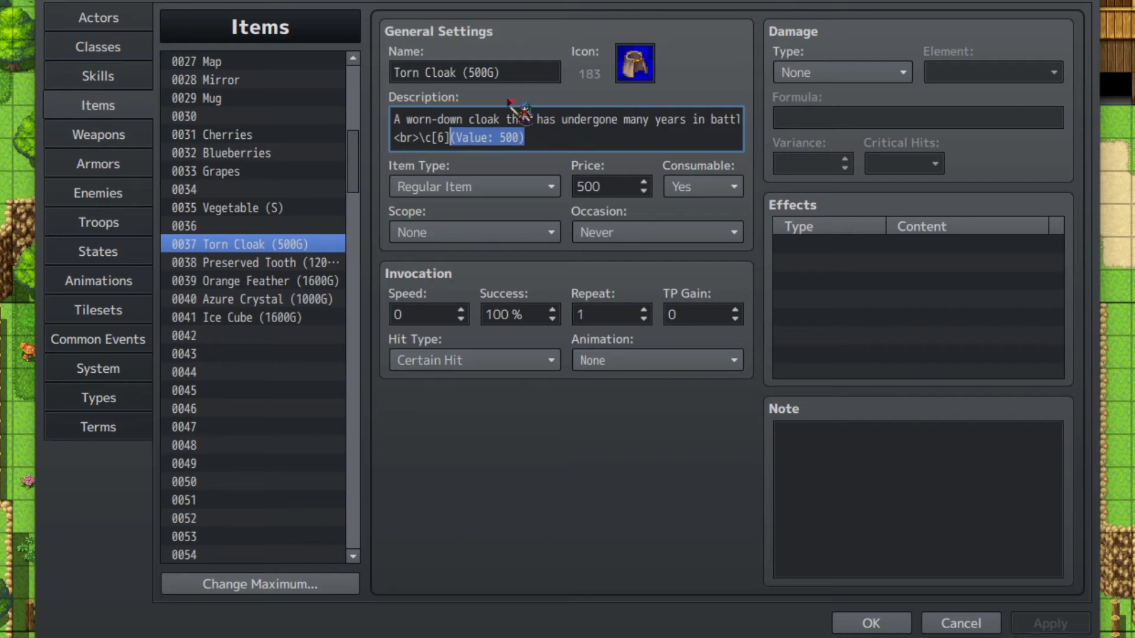
pyautogui.moveTo(507, 72); pyautogui.dragTo(458, 74)
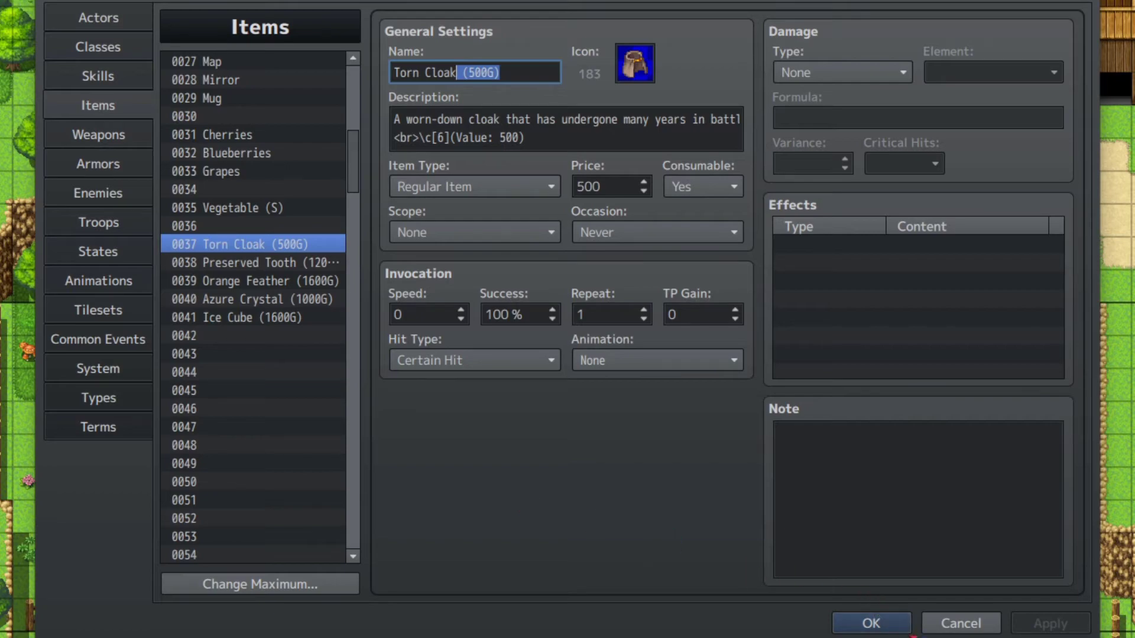
# Close the database with OK and open event EV010 on the village map
pyautogui.click(873, 623)
pyautogui.moveTo(490, 618)
pyautogui.mouseDown()
pyautogui.moveTo(455, 384)
pyautogui.moveTo(390, 385)
pyautogui.mouseUp()
pyautogui.doubleClick(402, 394)
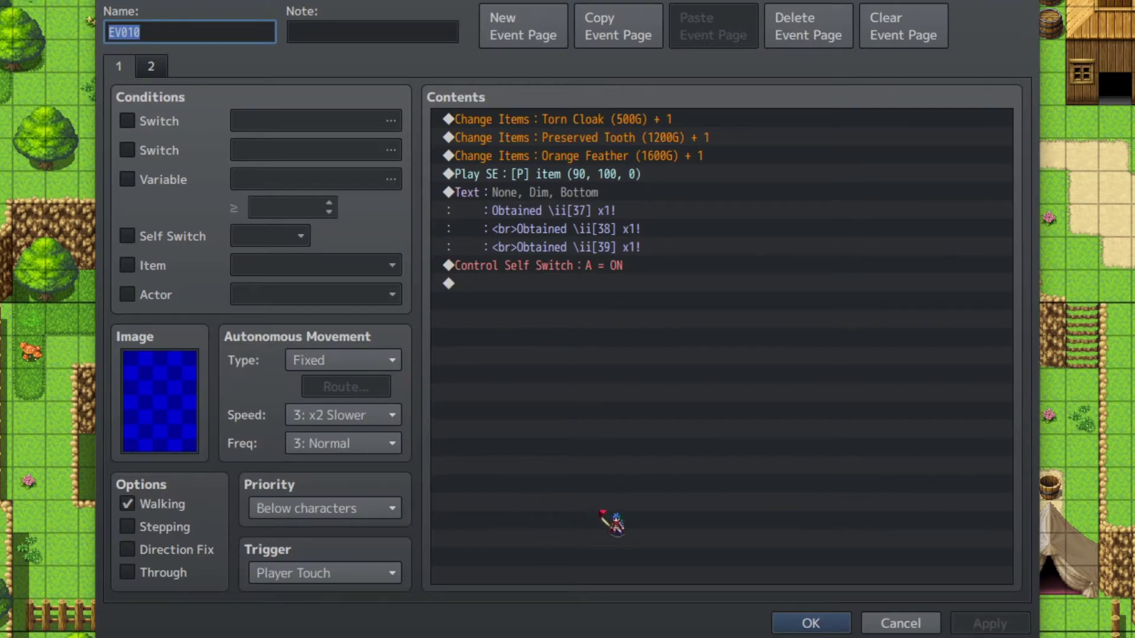
# Review EV010's Torn Cloak, Preserved Tooth and Orange Feather gift commands, then open the Magus Warrior's EV009
pyautogui.click(697, 122)
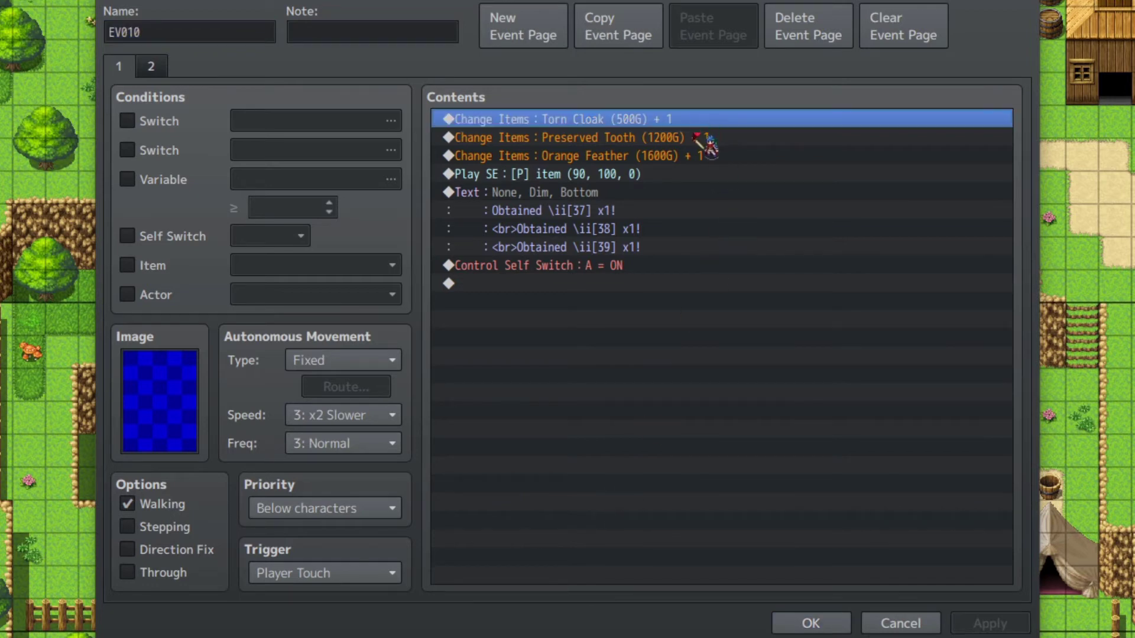
pyautogui.click(696, 138)
pyautogui.click(697, 157)
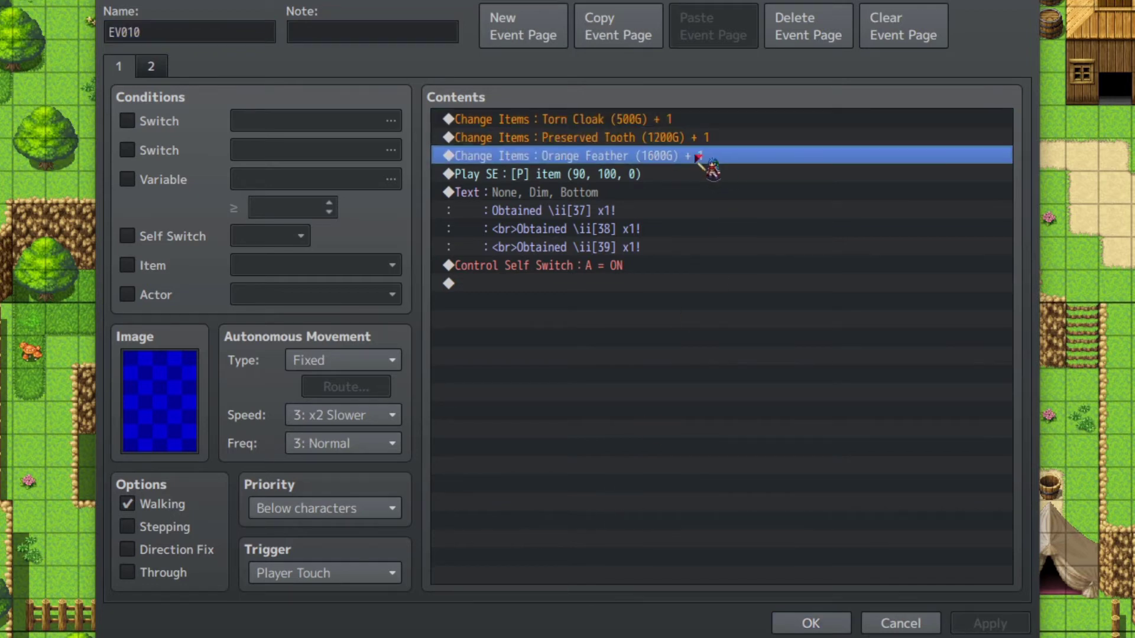
pyautogui.click(792, 631)
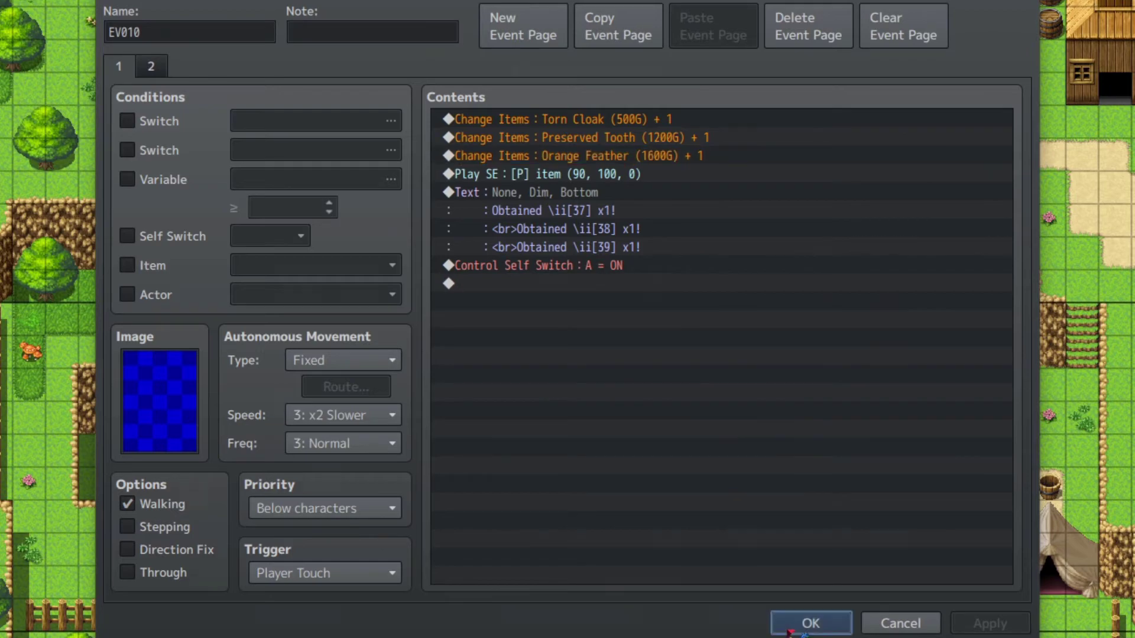
pyautogui.doubleClick(467, 370)
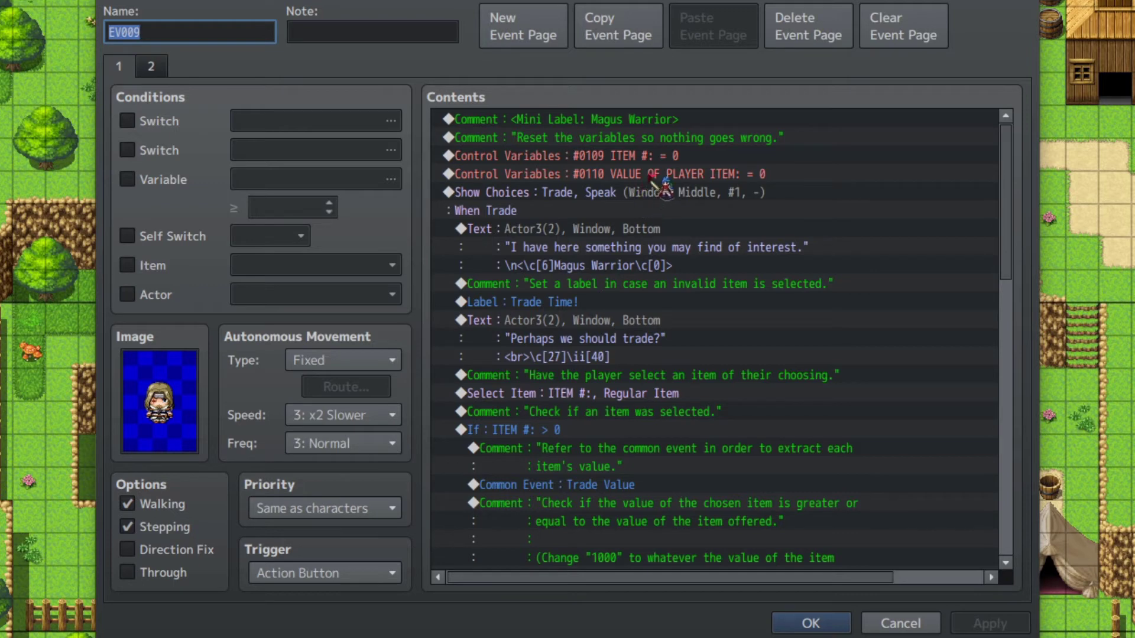
pyautogui.click(668, 174)
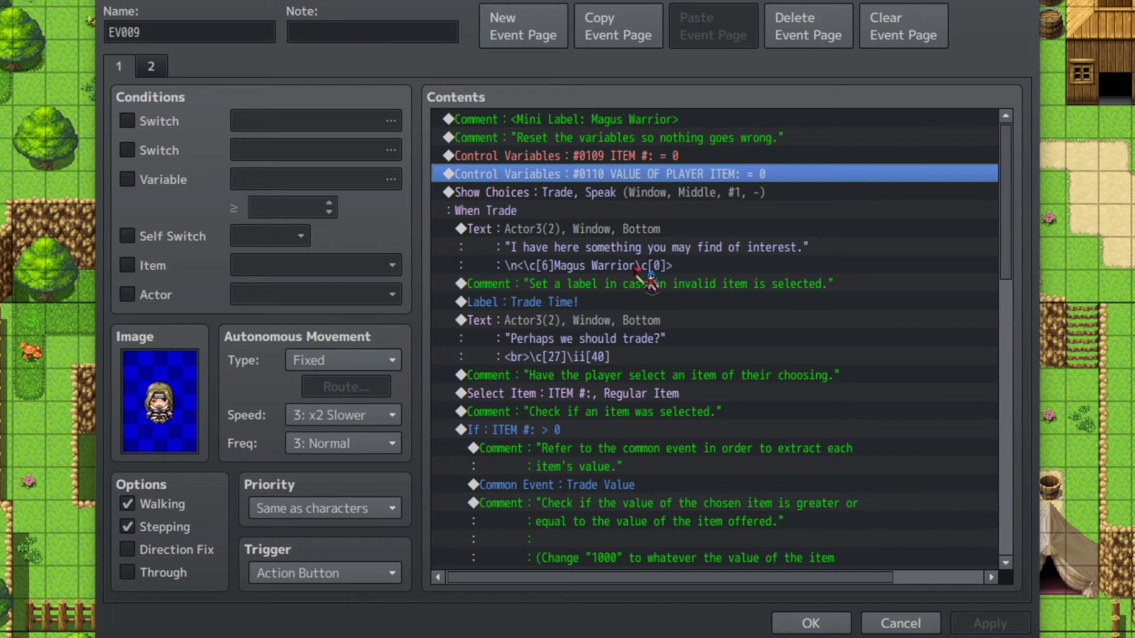
pyautogui.click(680, 157)
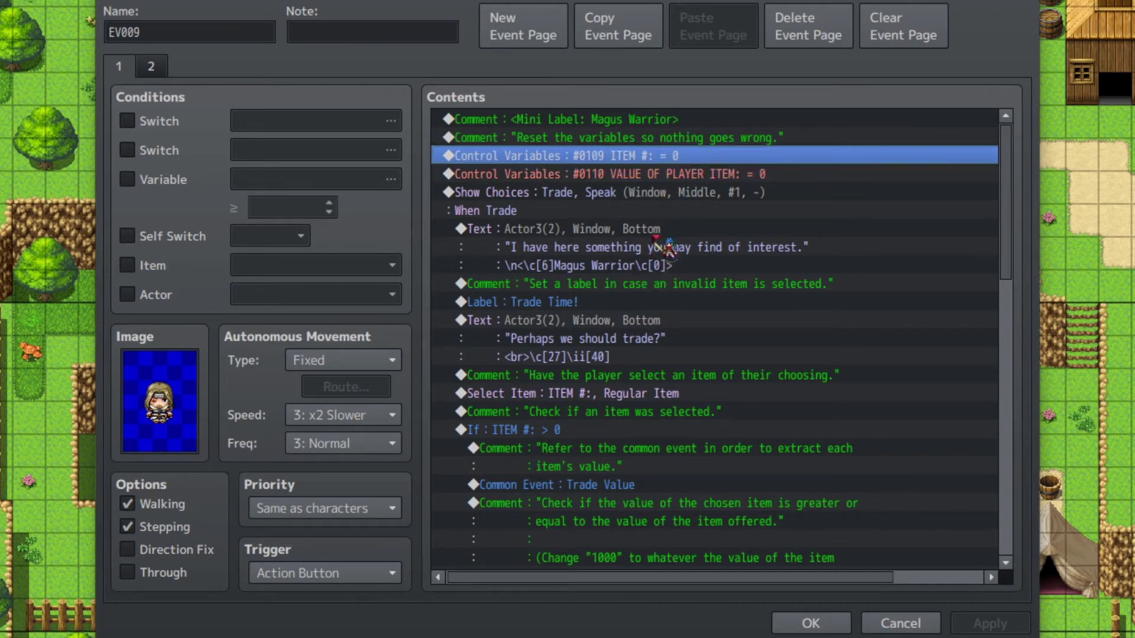
pyautogui.click(677, 194)
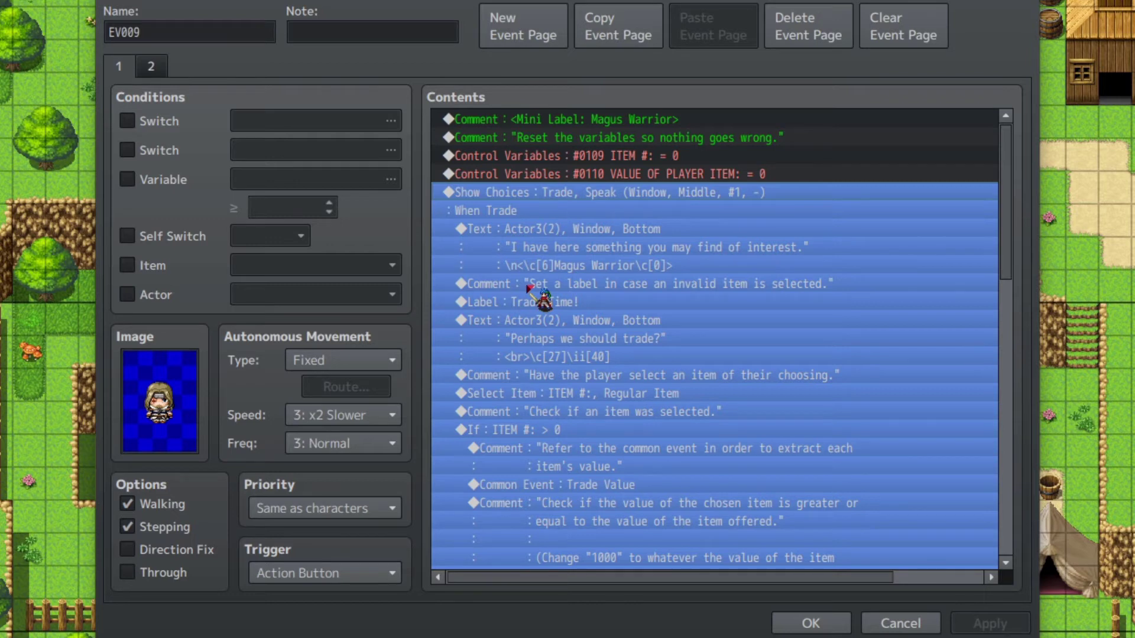
pyautogui.click(599, 248)
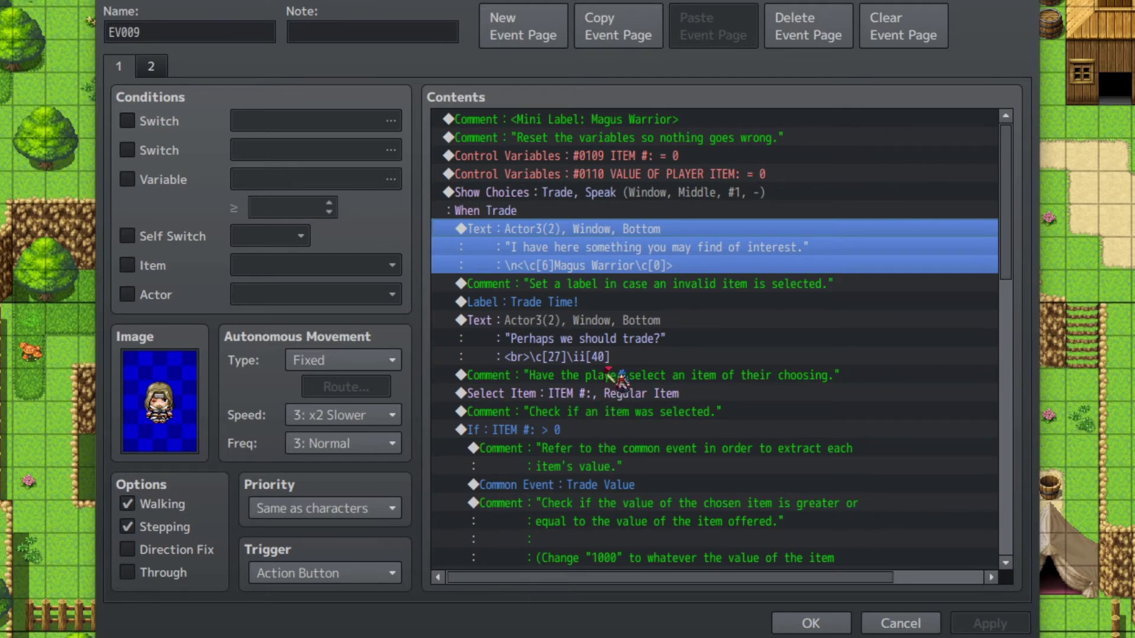
pyautogui.click(621, 283)
pyautogui.click(623, 303)
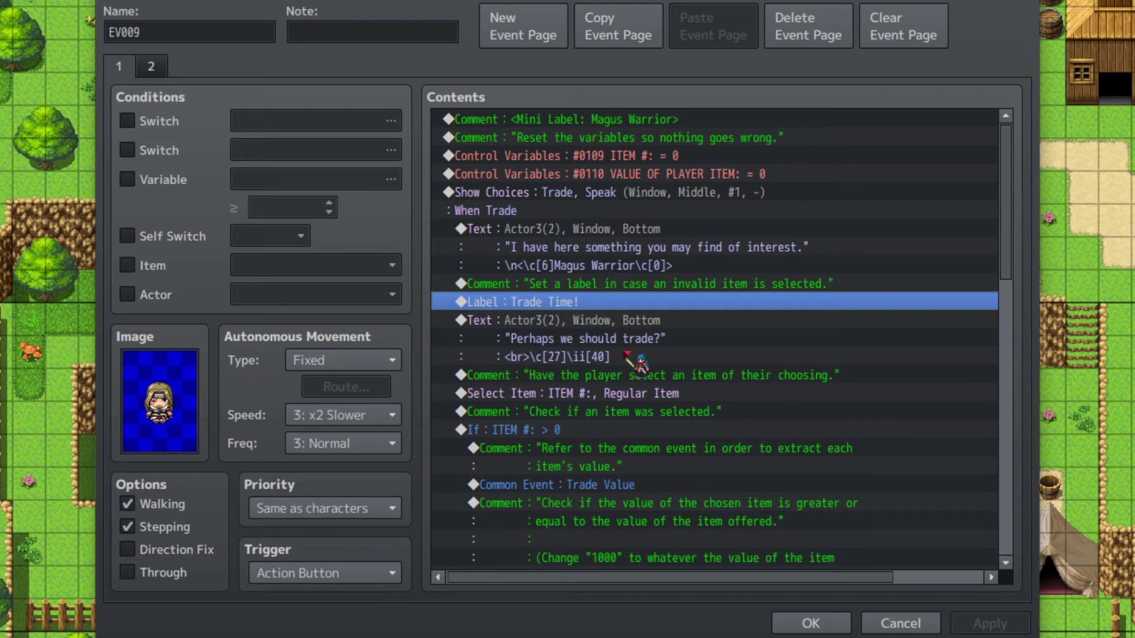
pyautogui.click(655, 319)
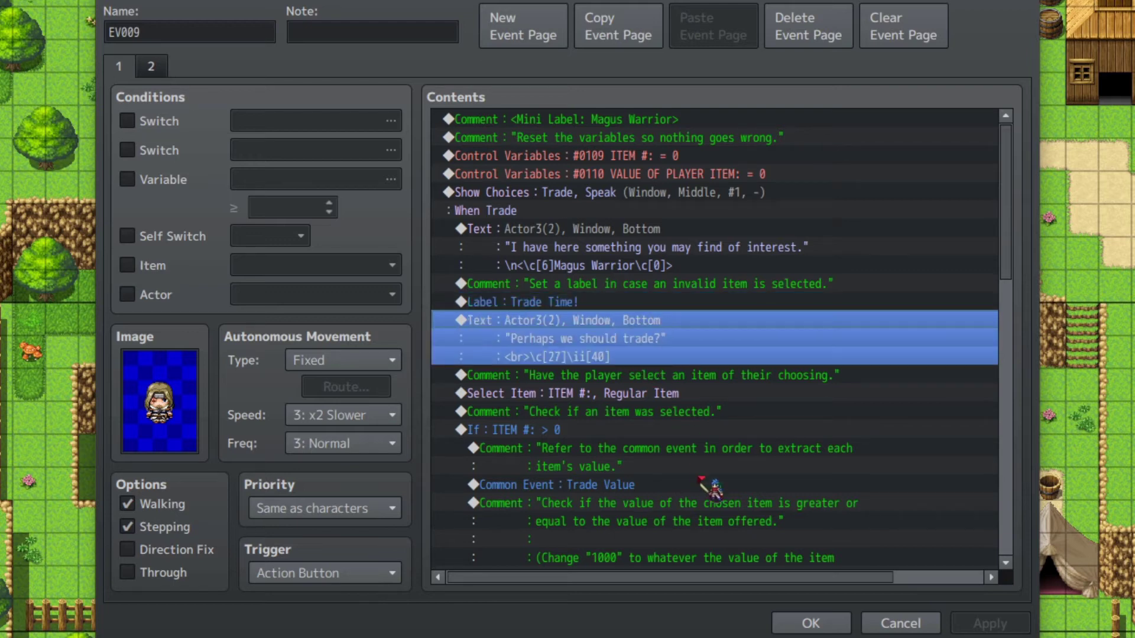
pyautogui.scroll(-2, 695, 414)
pyautogui.click(662, 356)
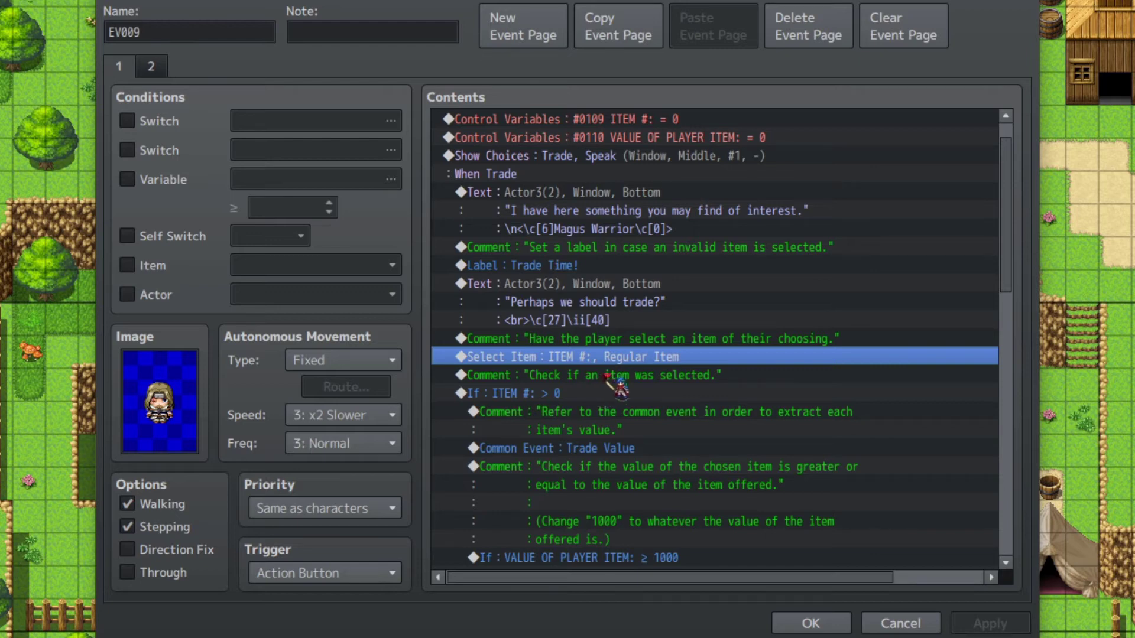
pyautogui.doubleClick(643, 359)
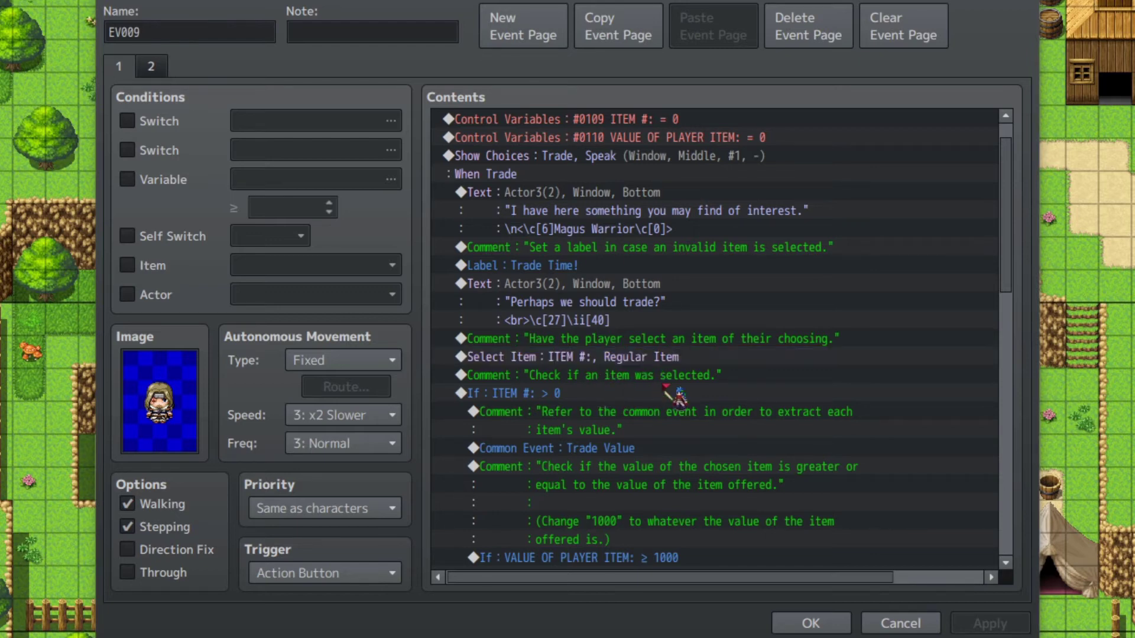
# Keep Regular Item as the Select Item type and confirm with OK
pyautogui.click(688, 358)
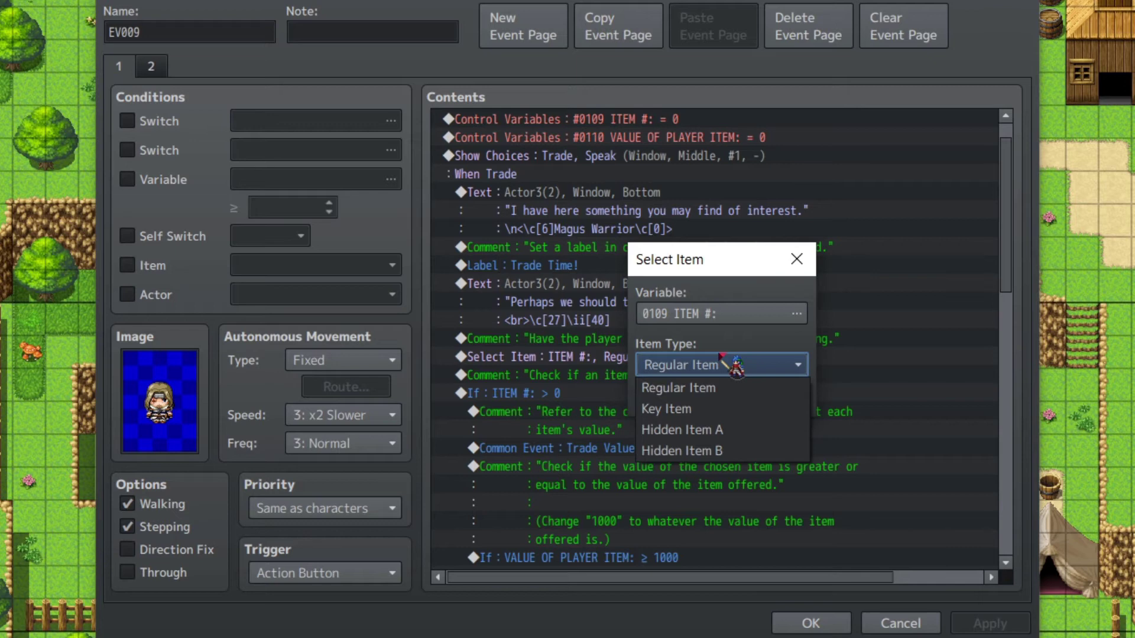
pyautogui.click(721, 357)
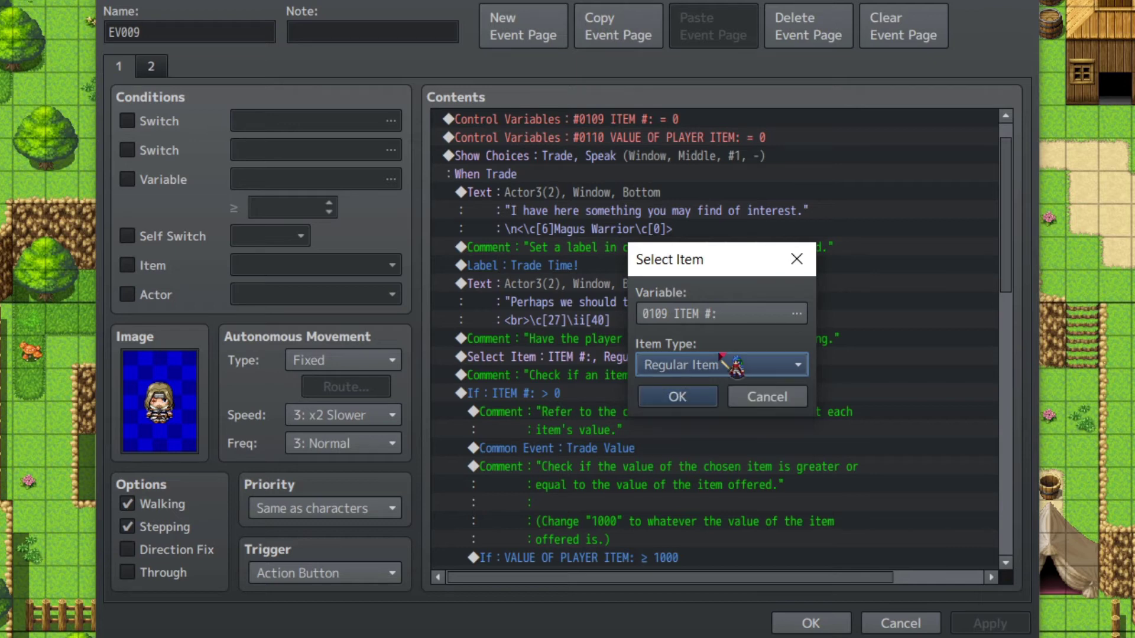
pyautogui.click(691, 394)
pyautogui.click(990, 624)
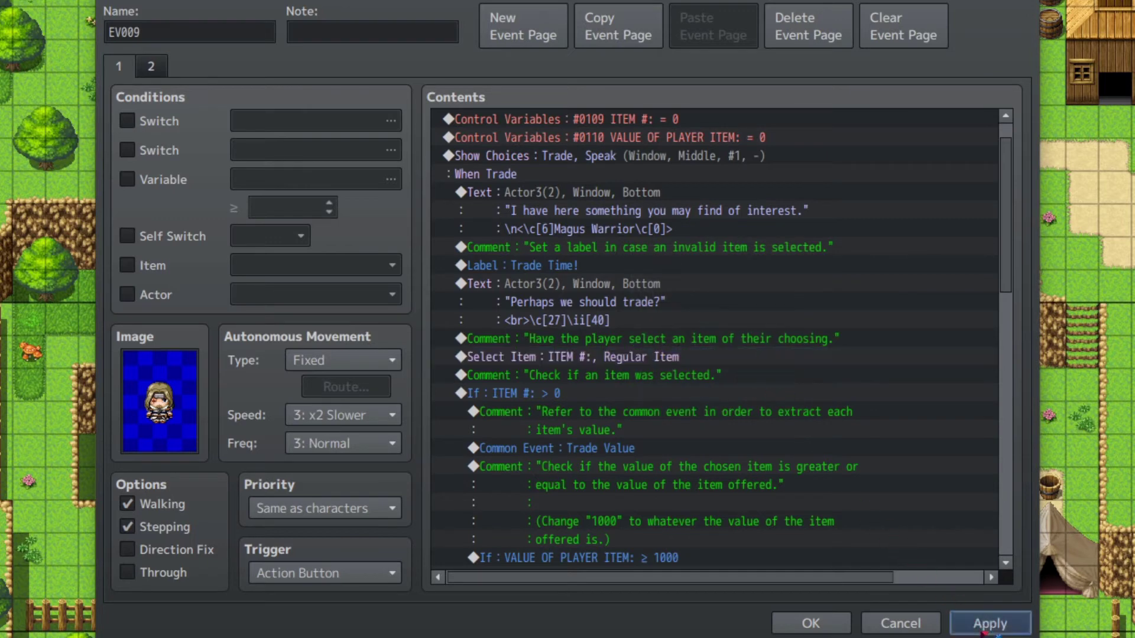
pyautogui.click(603, 361)
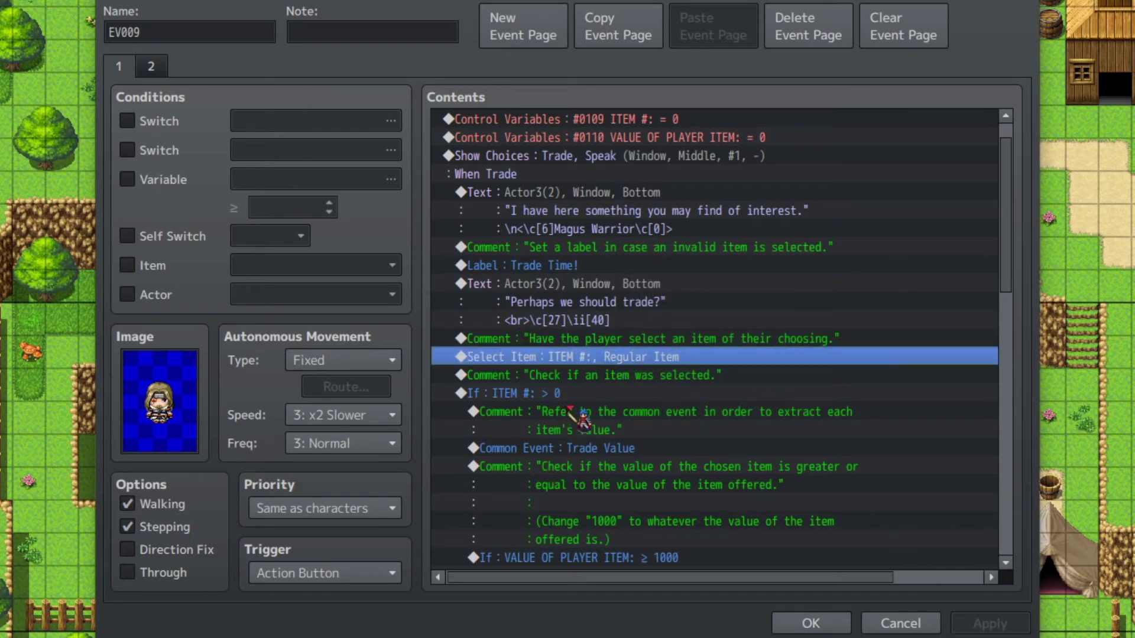
pyautogui.scroll(-2, 567, 413)
pyautogui.click(607, 301)
pyautogui.click(609, 319)
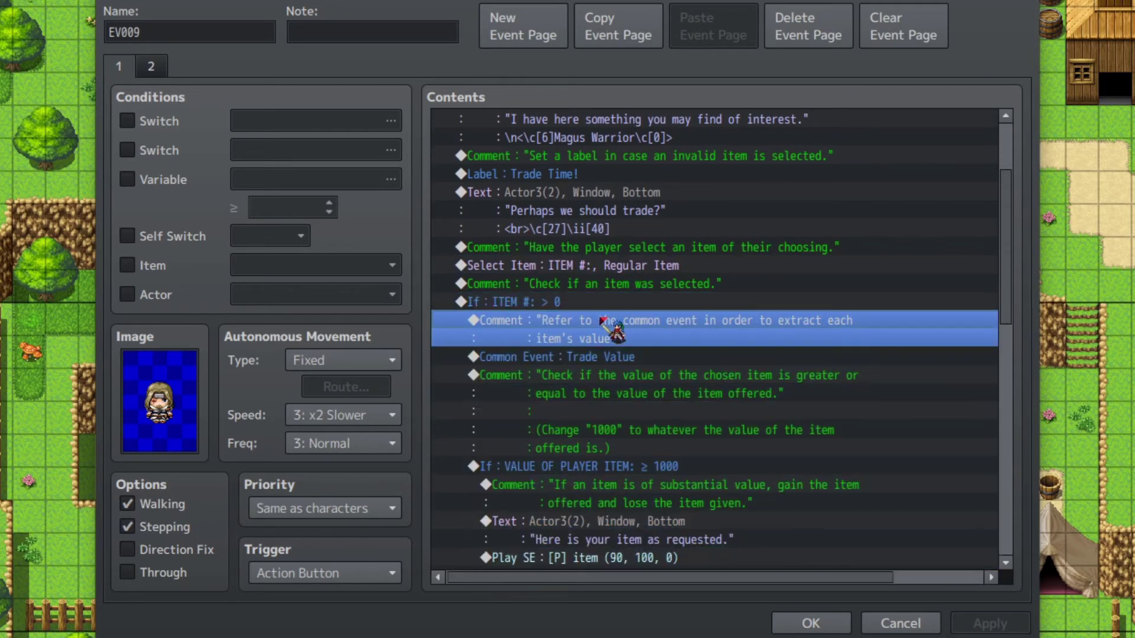
pyautogui.click(620, 303)
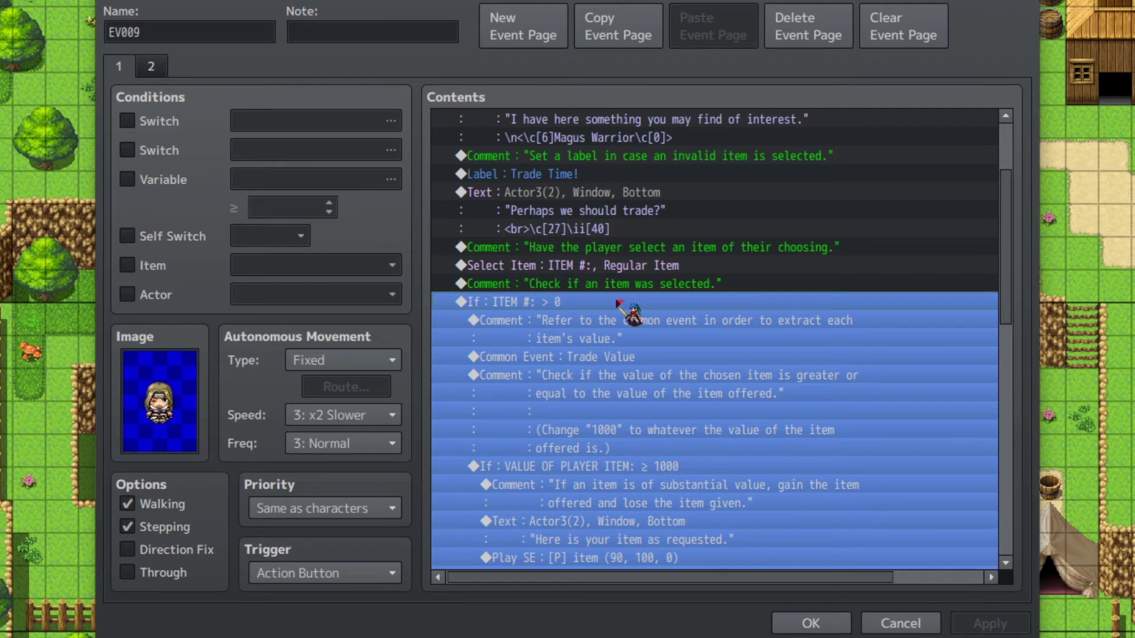
pyautogui.scroll(3, 618, 302)
pyautogui.click(653, 157)
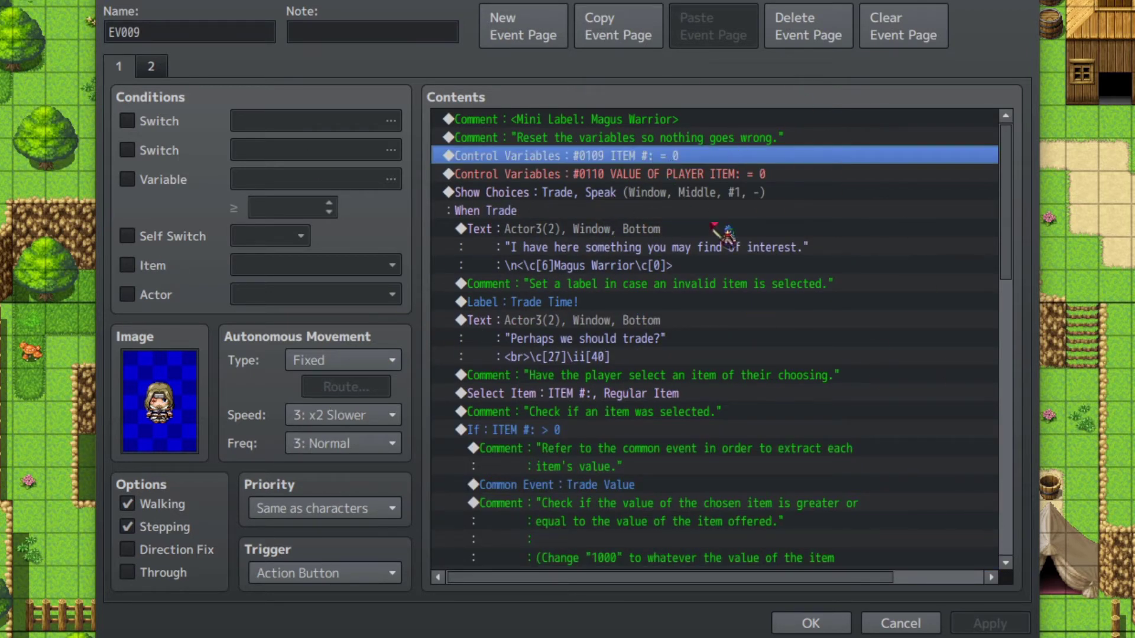
pyautogui.scroll(-2, 669, 444)
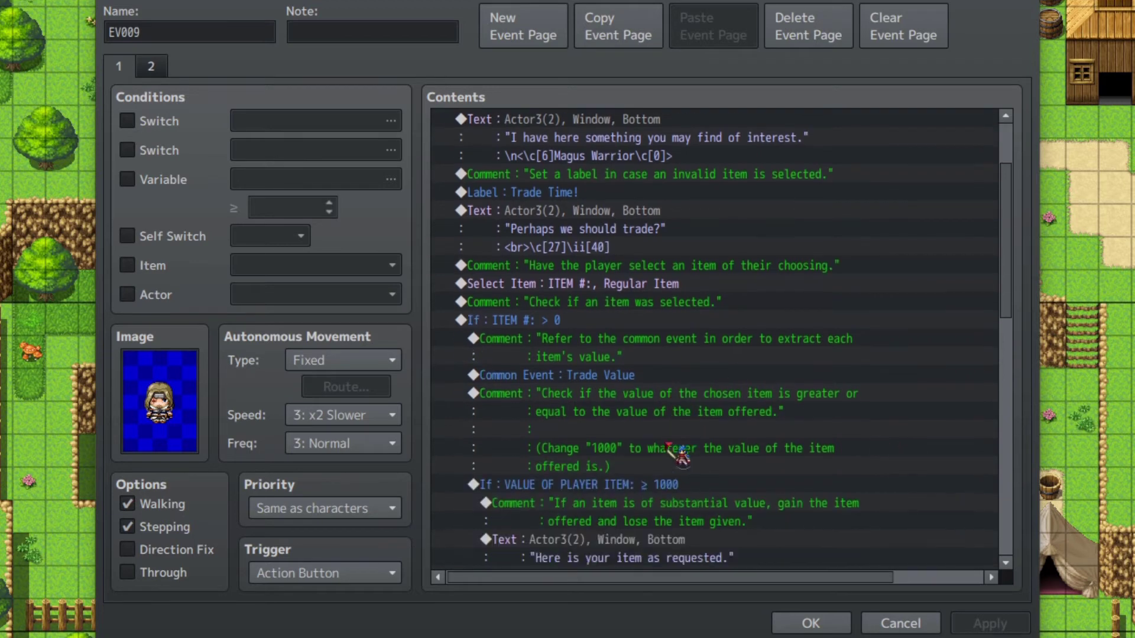
pyautogui.click(616, 322)
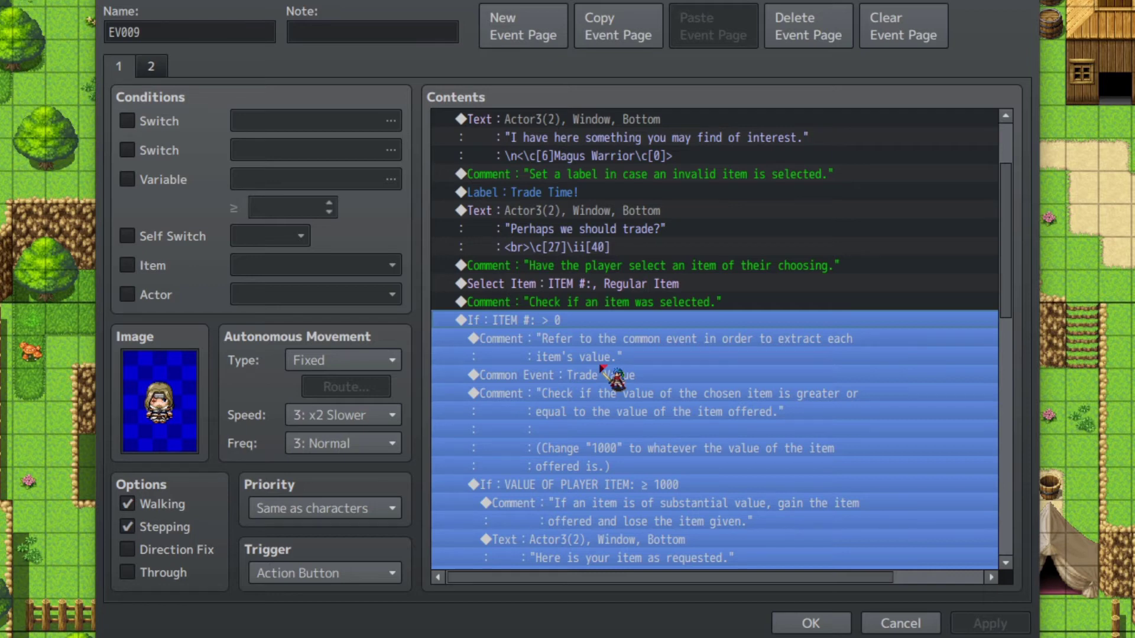
pyautogui.scroll(-2, 612, 376)
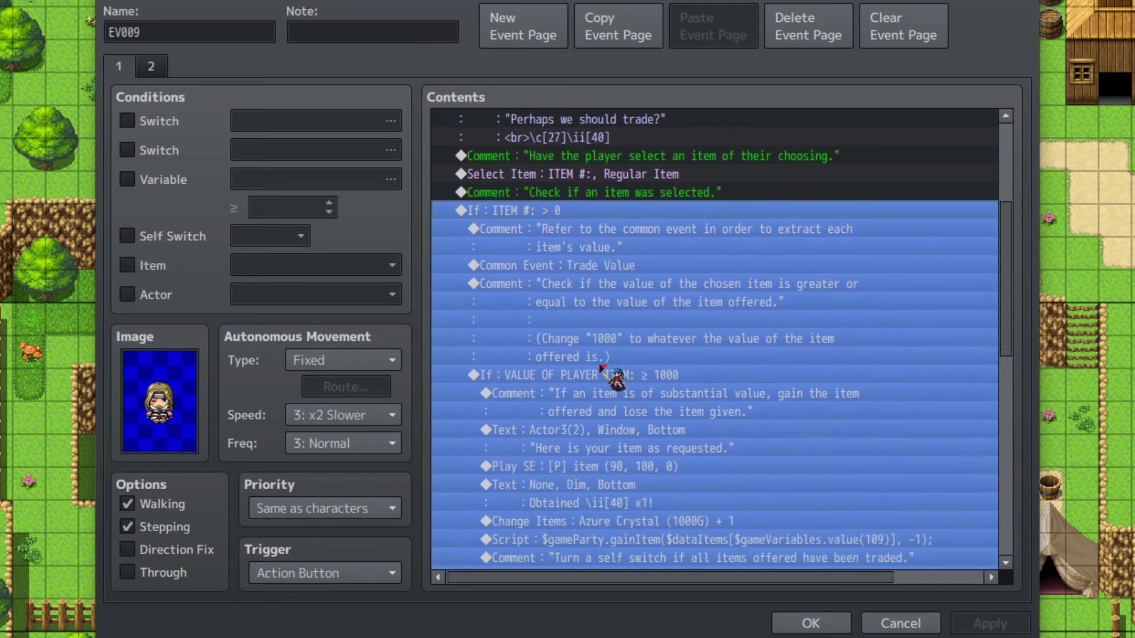
pyautogui.scroll(1, 603, 369)
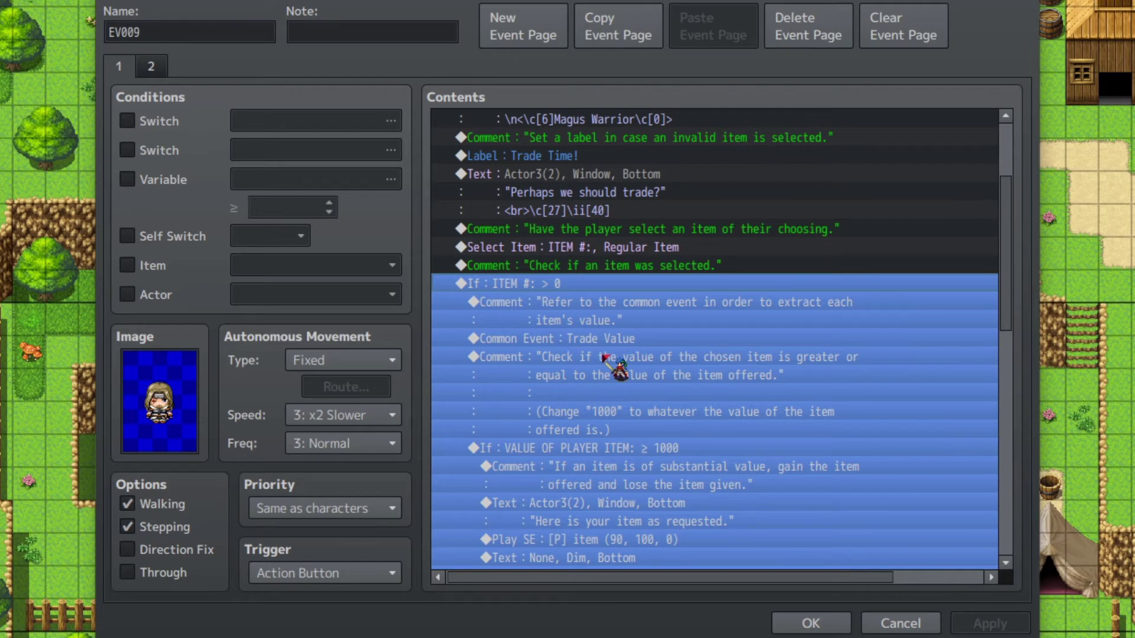
pyautogui.scroll(-9, 627, 357)
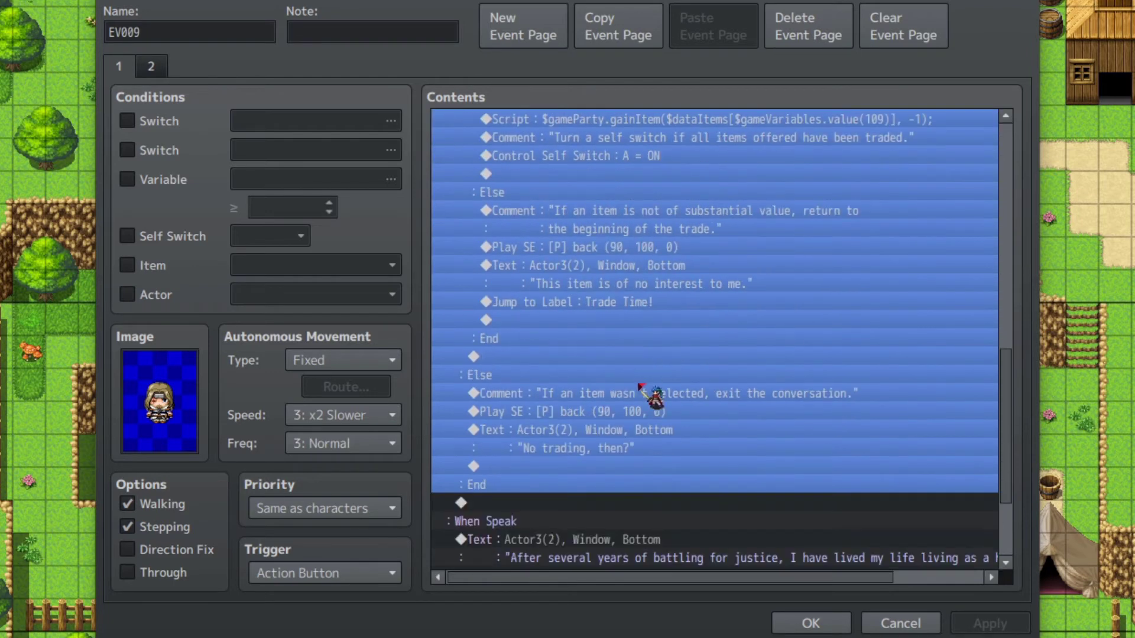
pyautogui.click(610, 439)
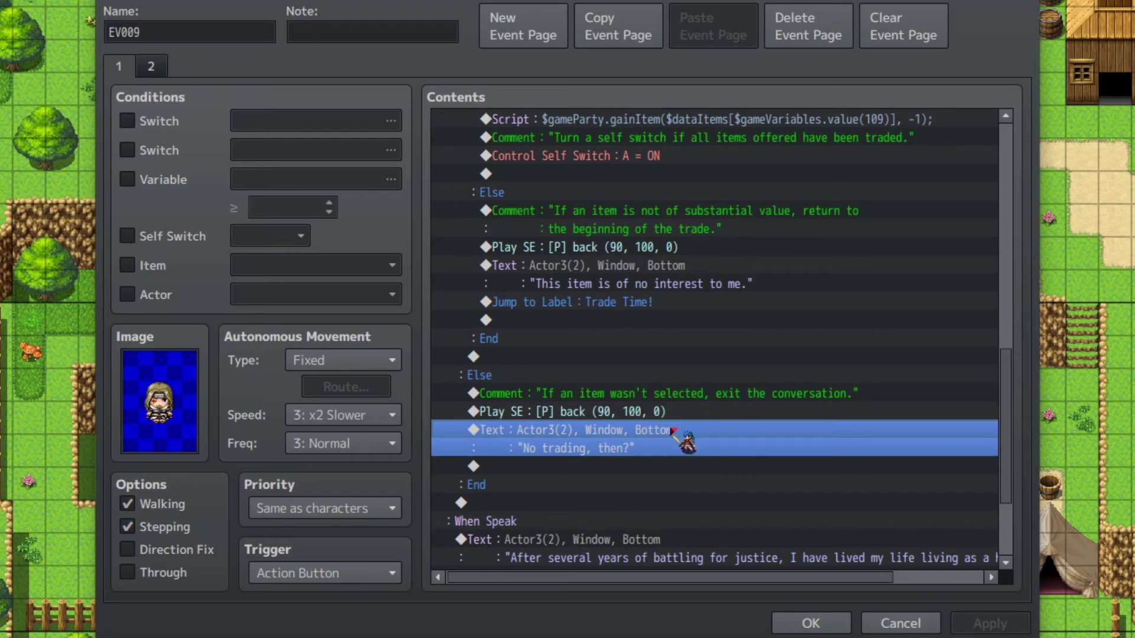
pyautogui.scroll(1, 673, 428)
pyautogui.scroll(9, 674, 430)
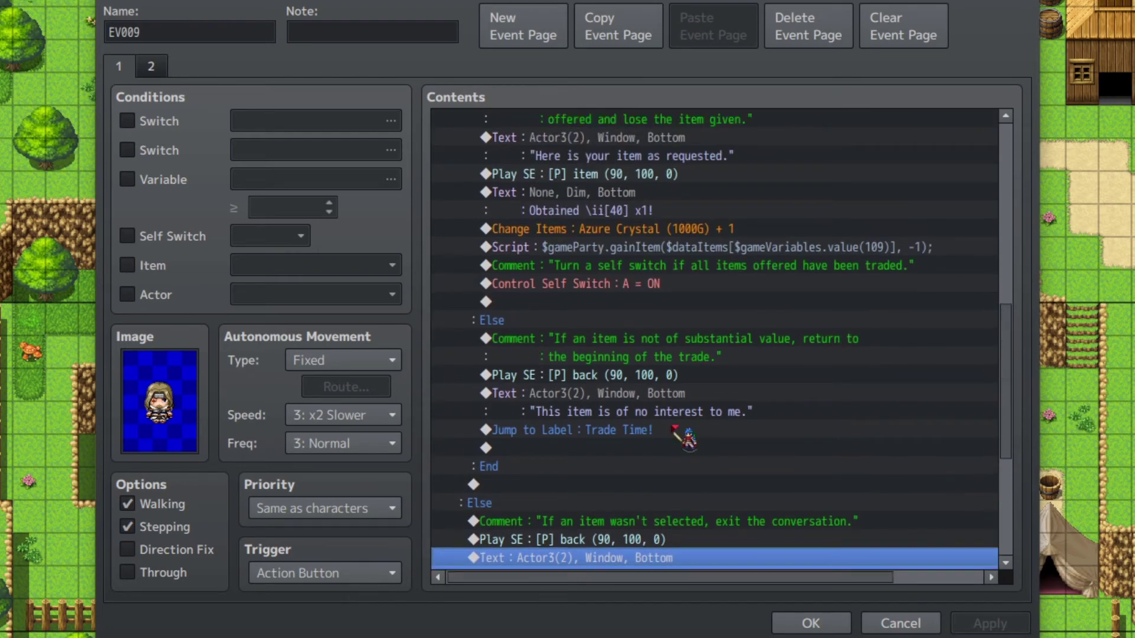
pyautogui.scroll(-1, 630, 407)
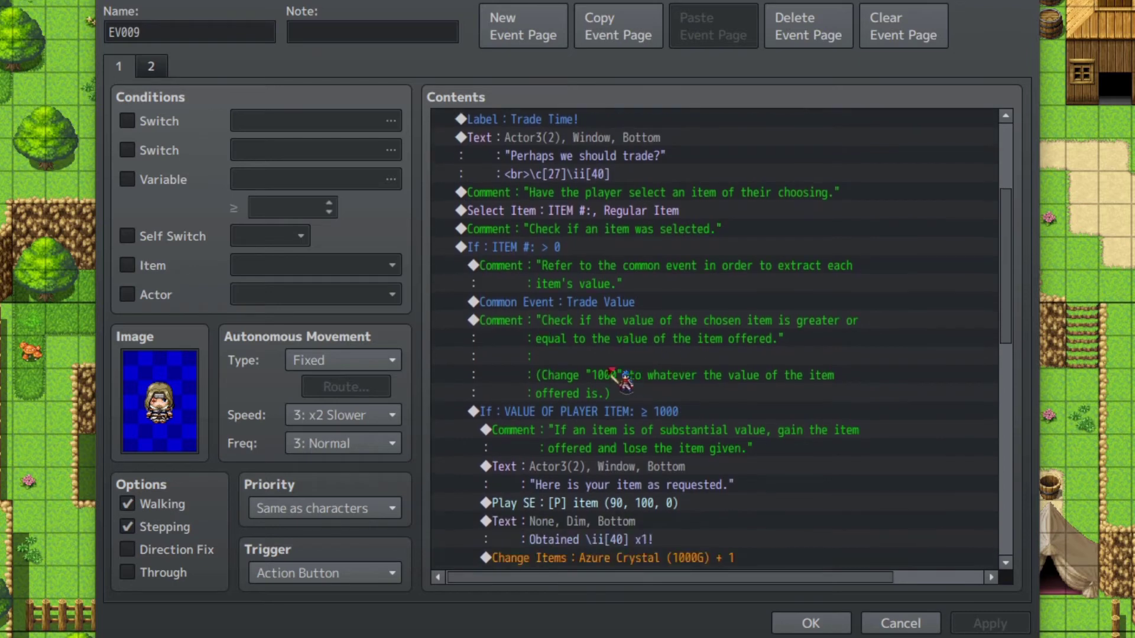
pyautogui.click(680, 371)
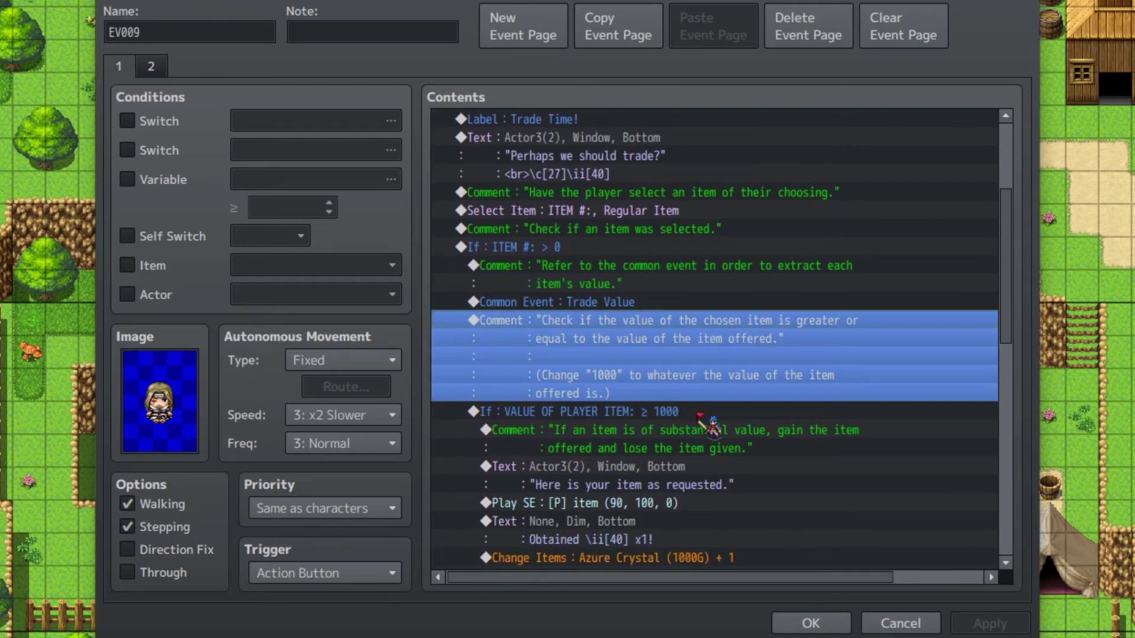
pyautogui.scroll(-2, 700, 417)
pyautogui.click(698, 321)
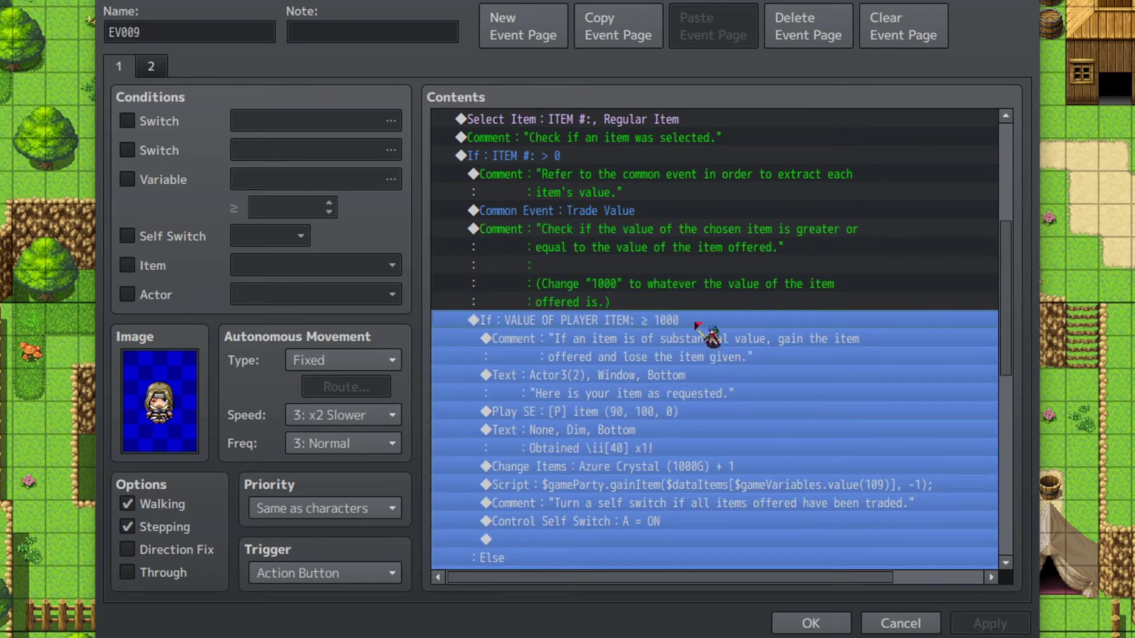
pyautogui.scroll(-1, 681, 334)
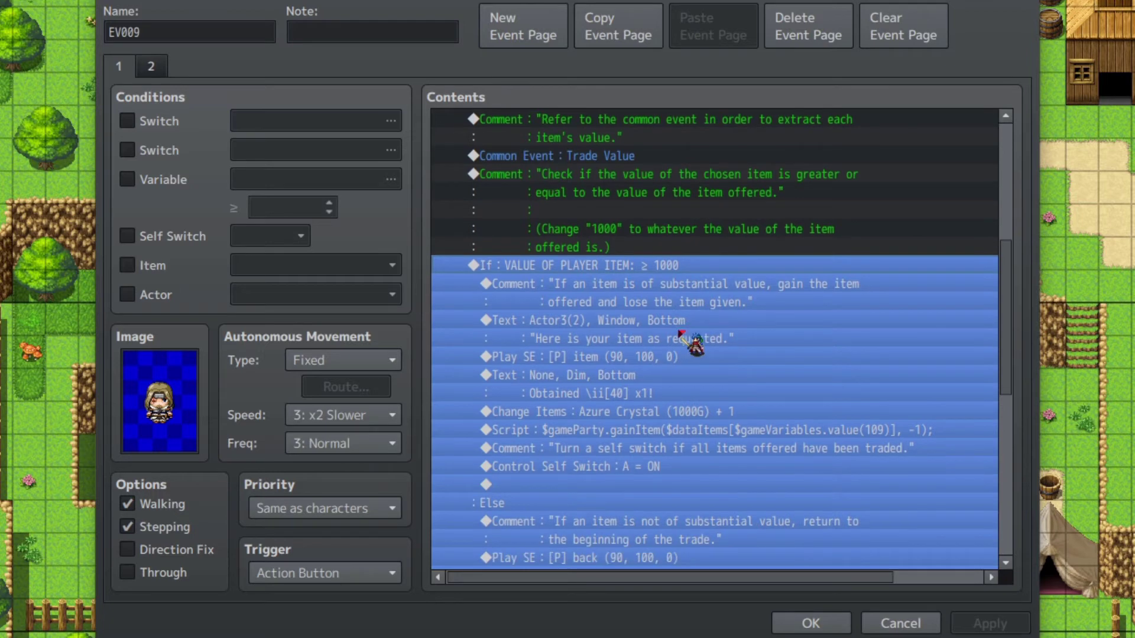
pyautogui.scroll(2, 680, 333)
pyautogui.click(612, 229)
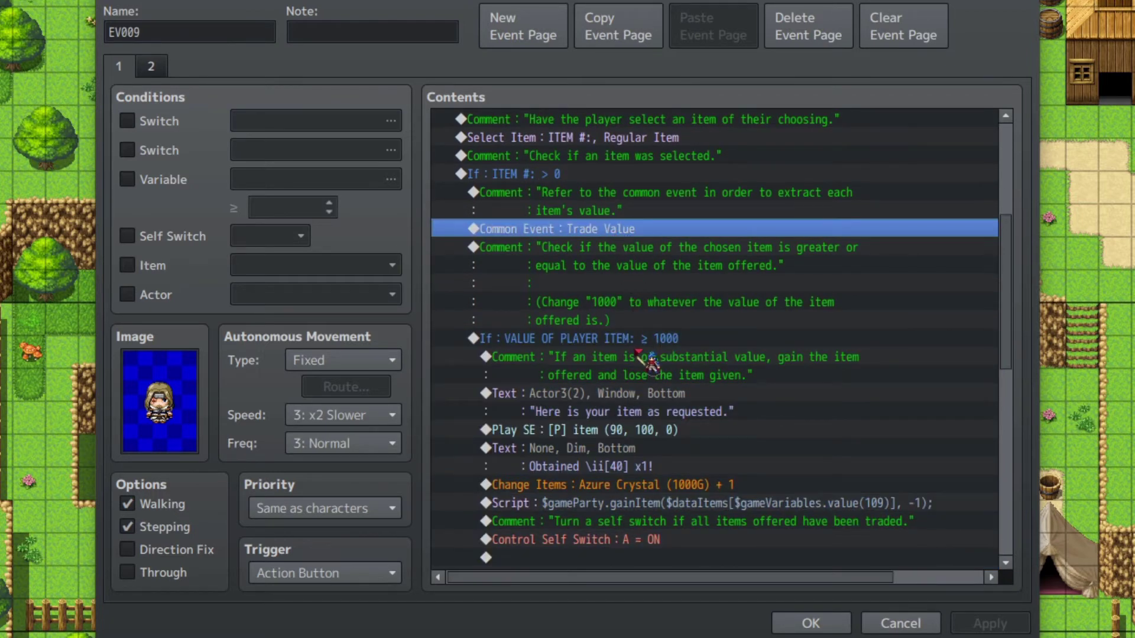
pyautogui.click(558, 173)
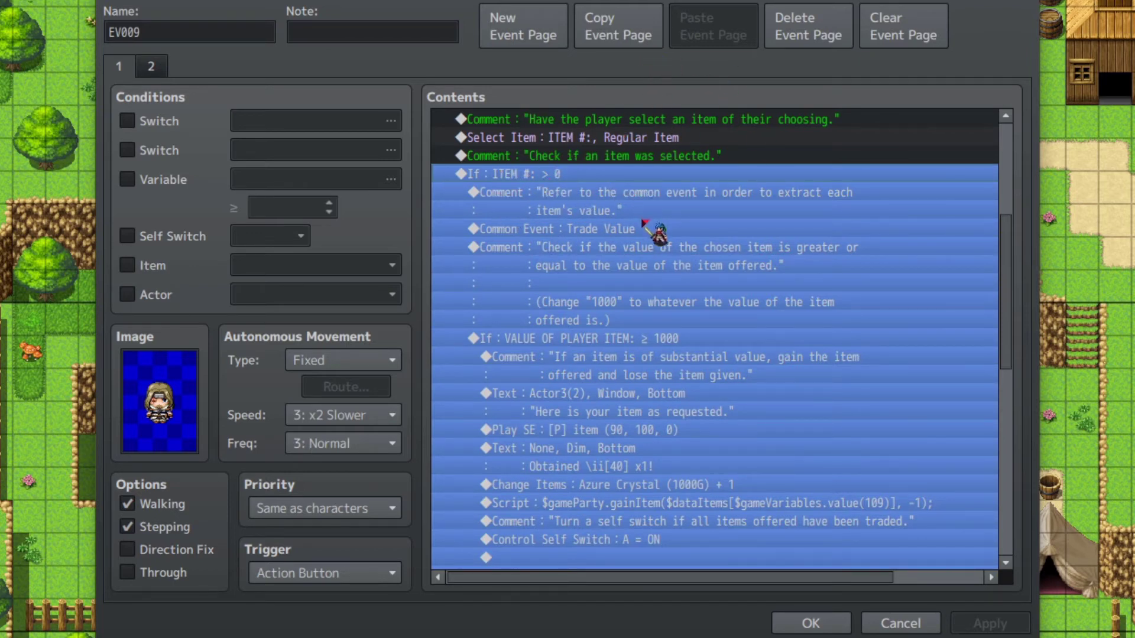
pyautogui.click(610, 337)
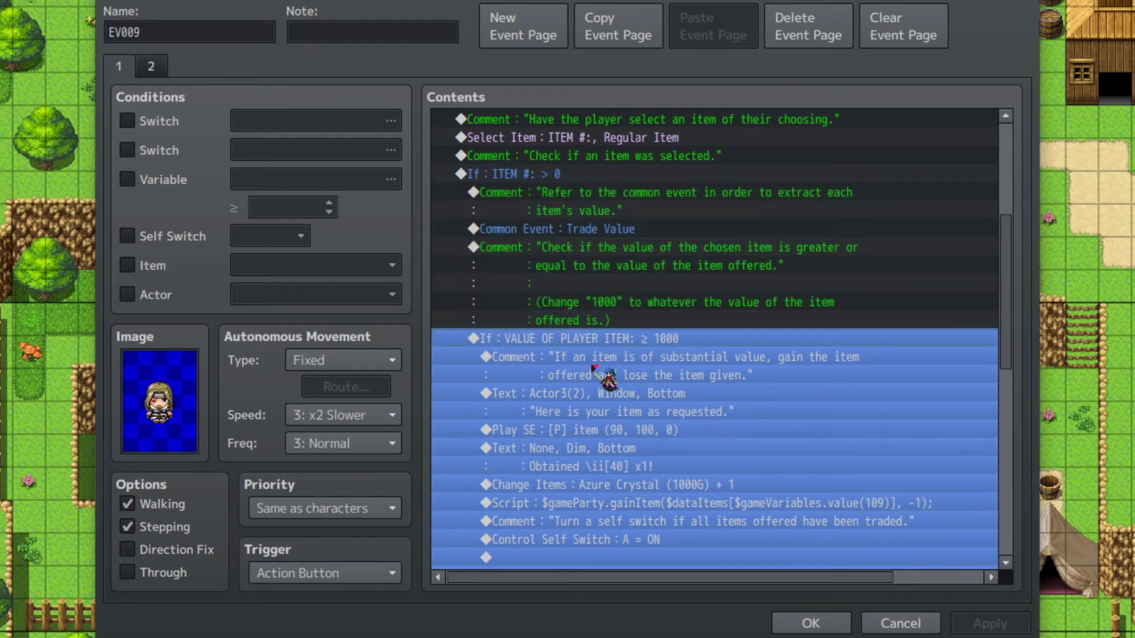
pyautogui.scroll(-2, 620, 371)
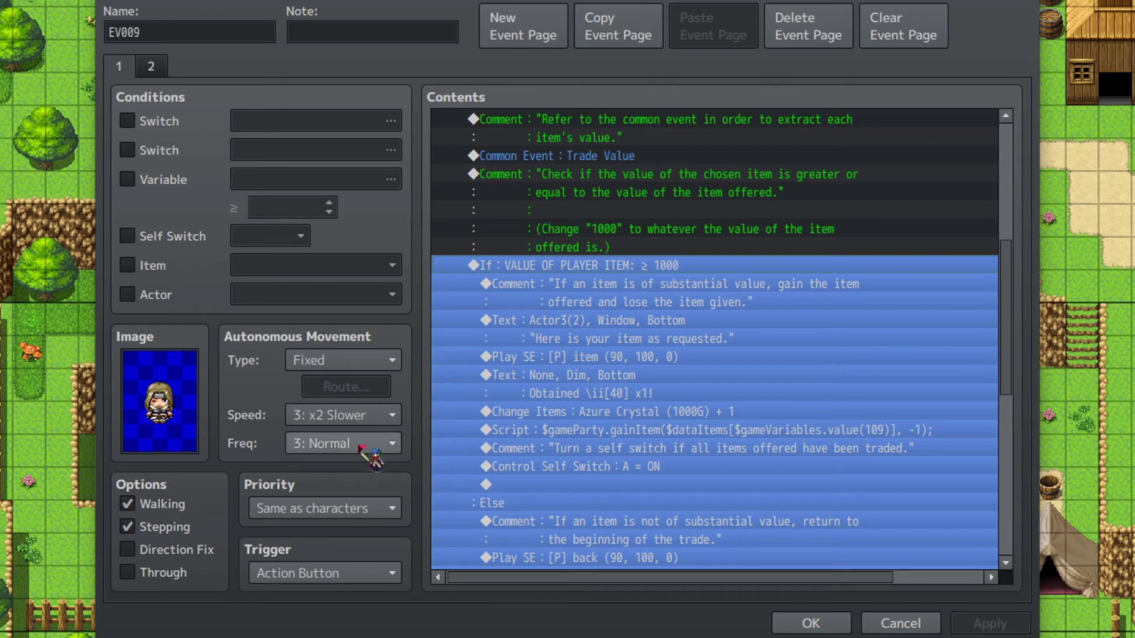
pyautogui.click(658, 354)
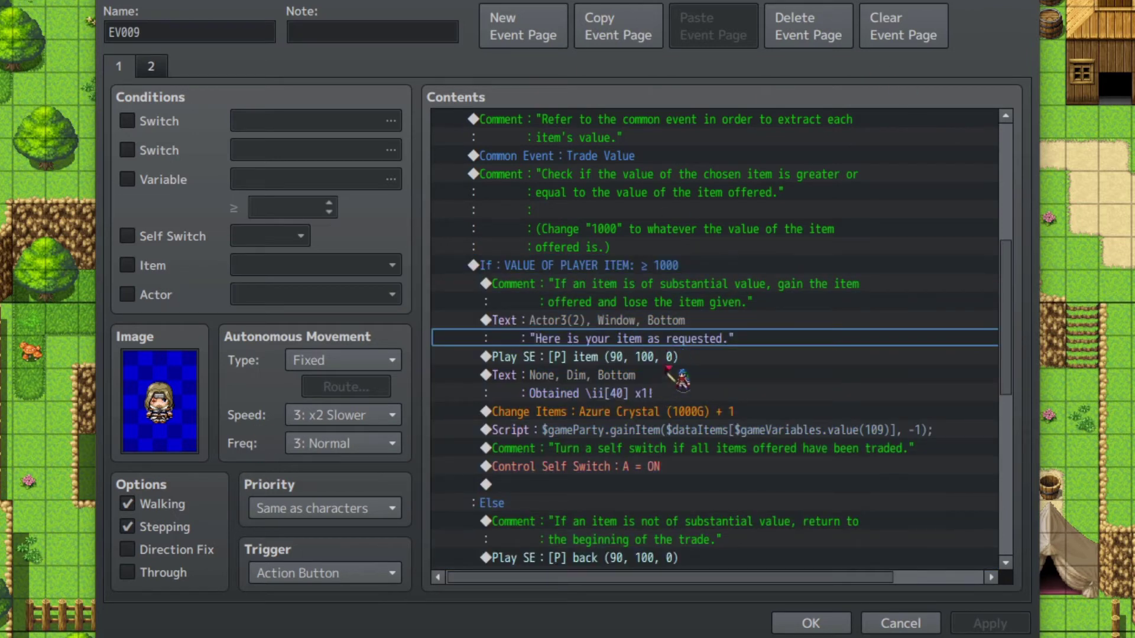
pyautogui.scroll(-1, 706, 303)
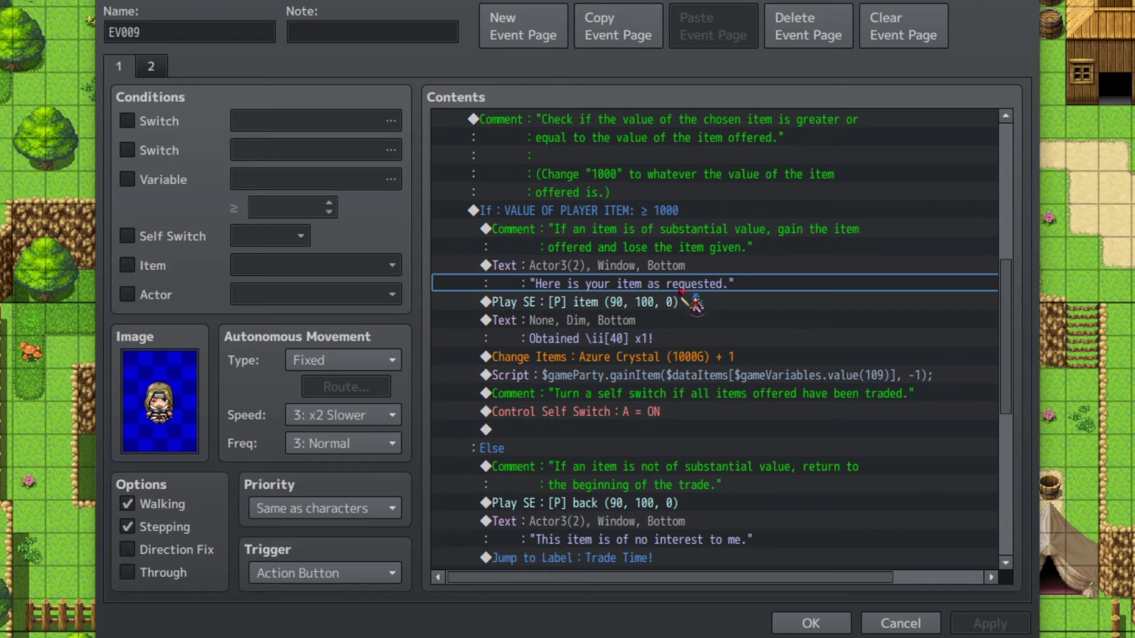
pyautogui.click(715, 304)
pyautogui.click(707, 320)
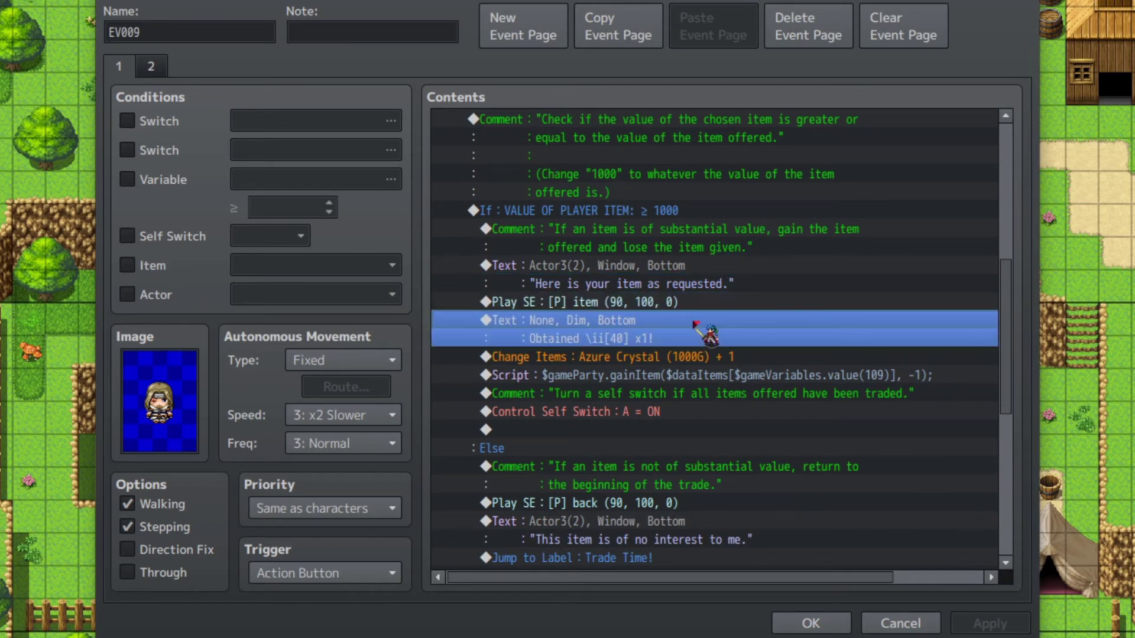
pyautogui.scroll(-1, 746, 373)
pyautogui.scroll(-1, 745, 371)
pyautogui.click(732, 302)
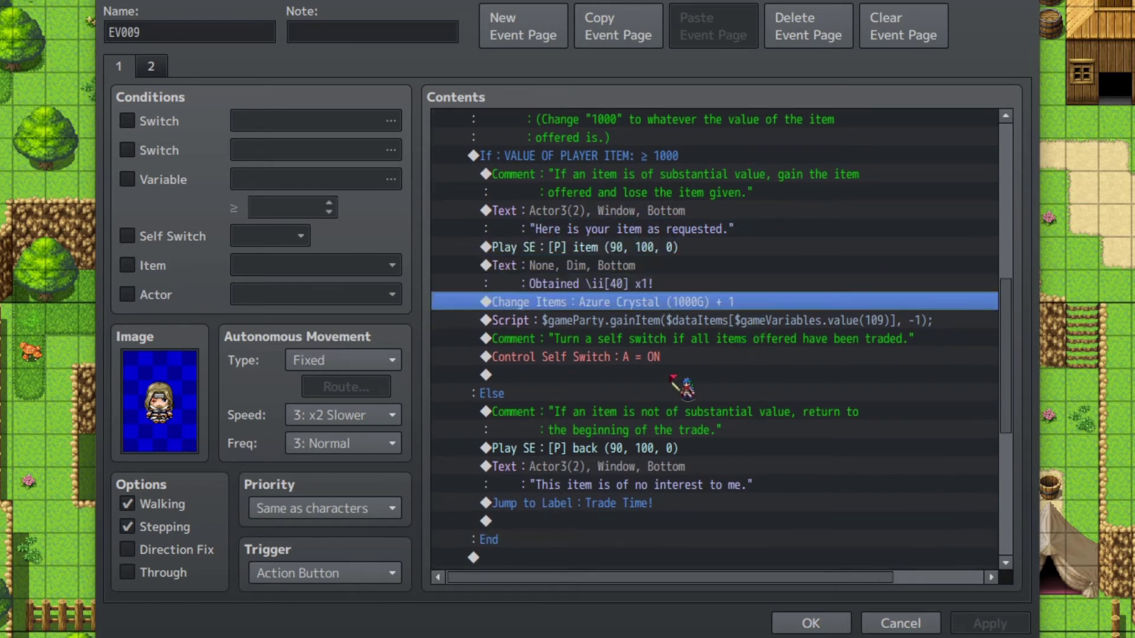
pyautogui.click(691, 322)
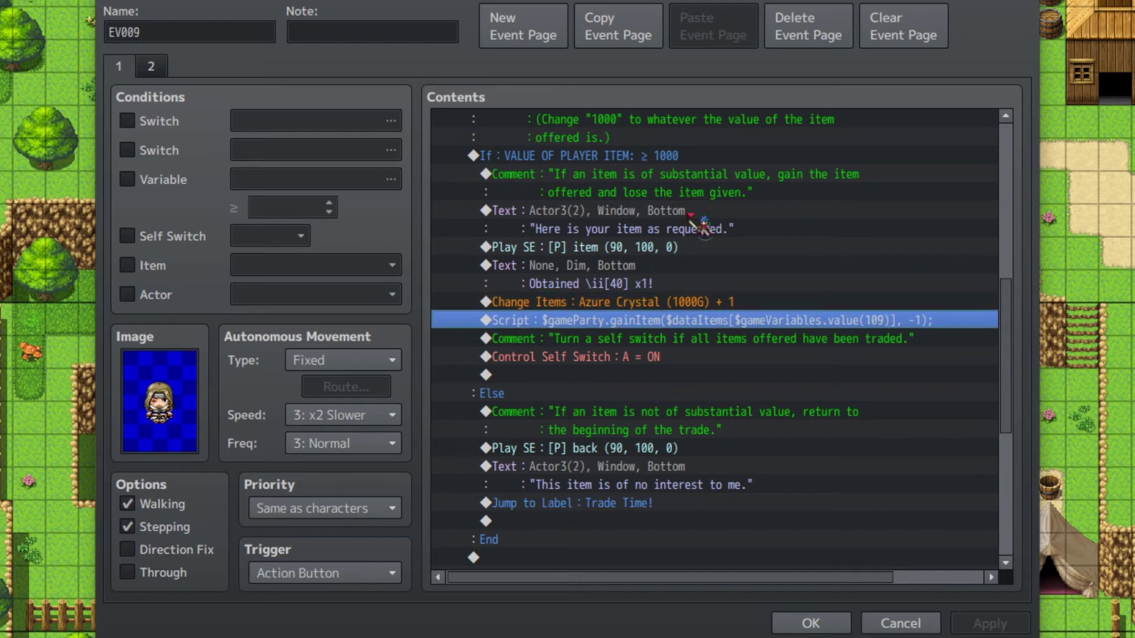
pyautogui.click(692, 157)
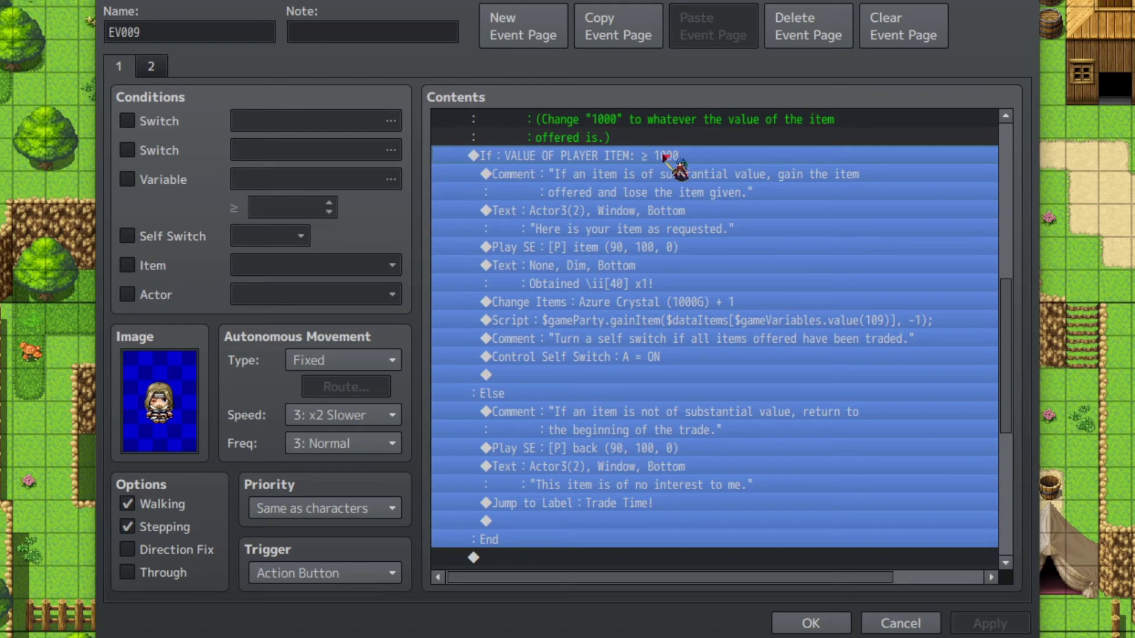
pyautogui.scroll(-2, 706, 332)
pyautogui.click(686, 327)
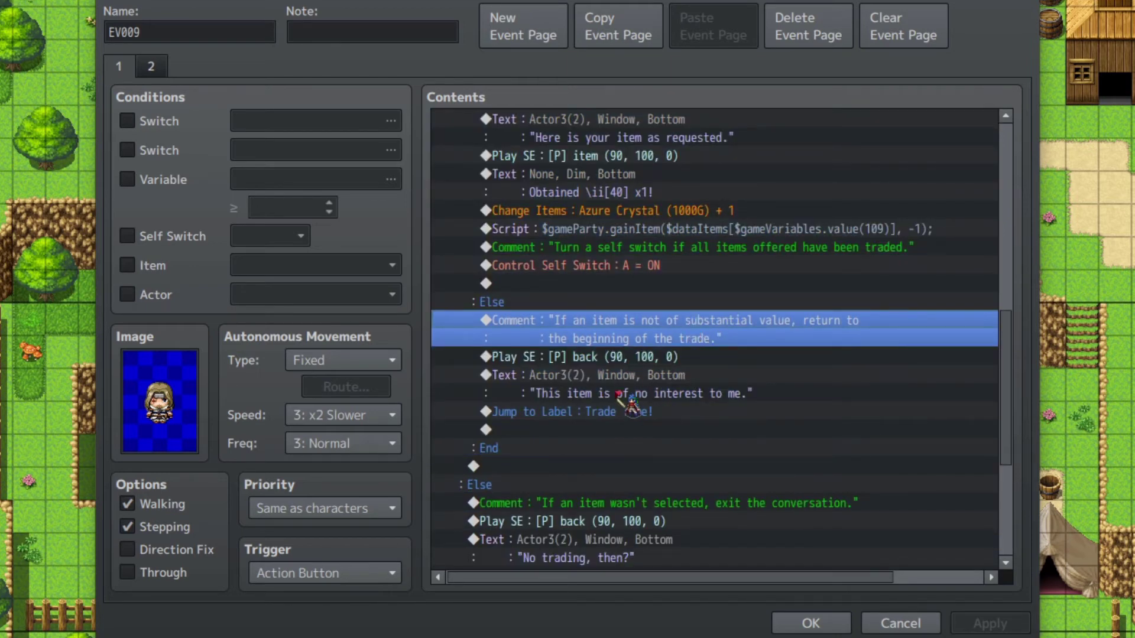
pyautogui.click(648, 356)
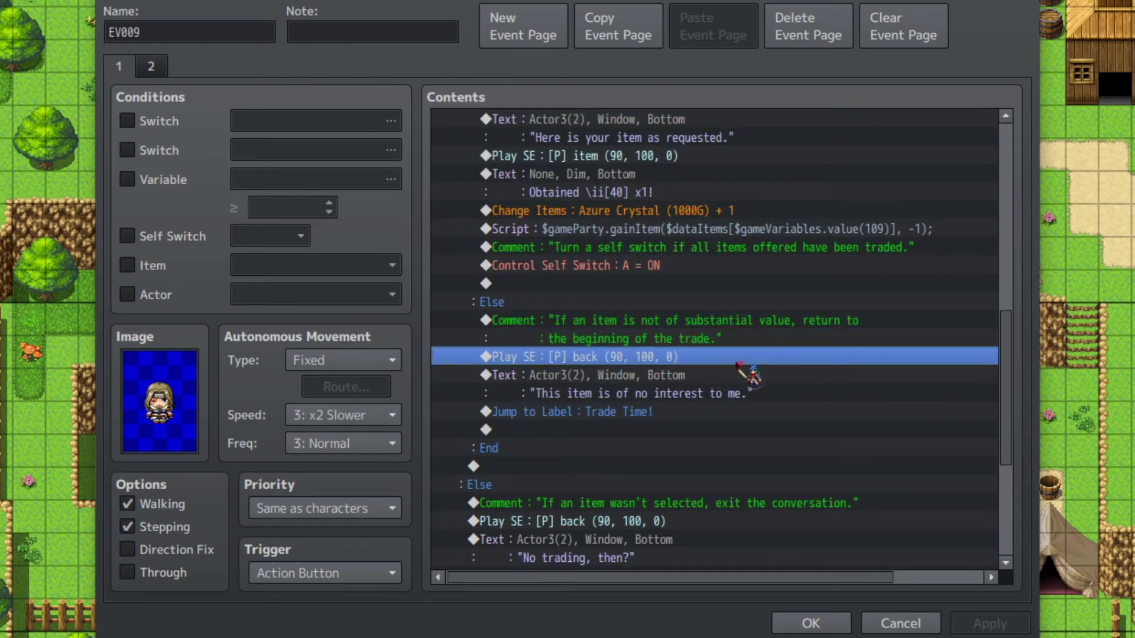
pyautogui.click(664, 412)
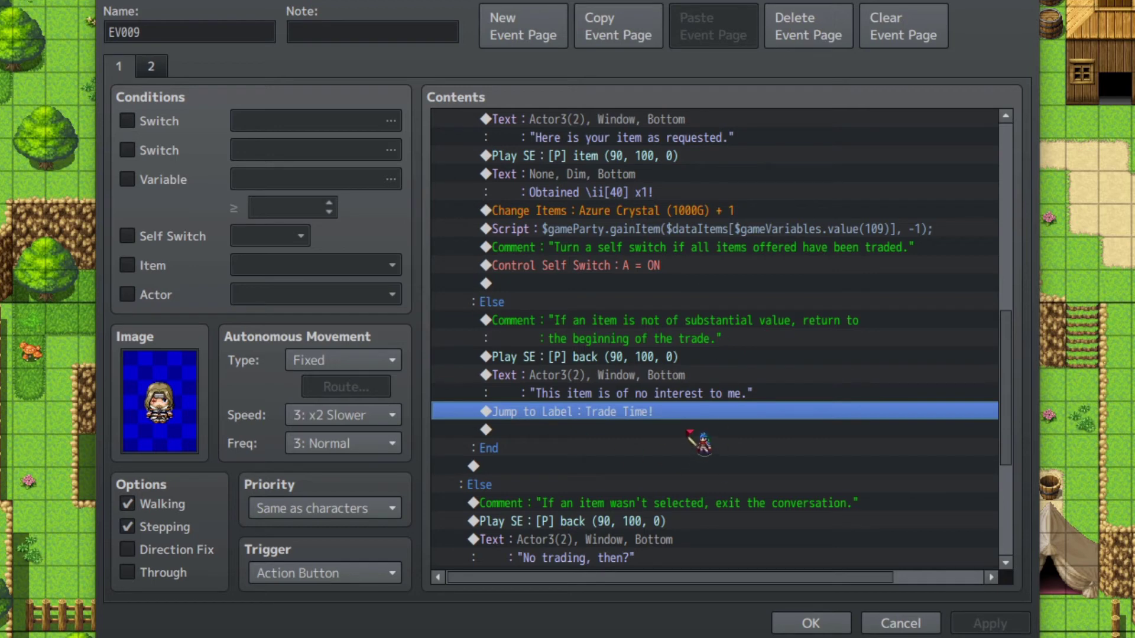
pyautogui.scroll(2, 689, 435)
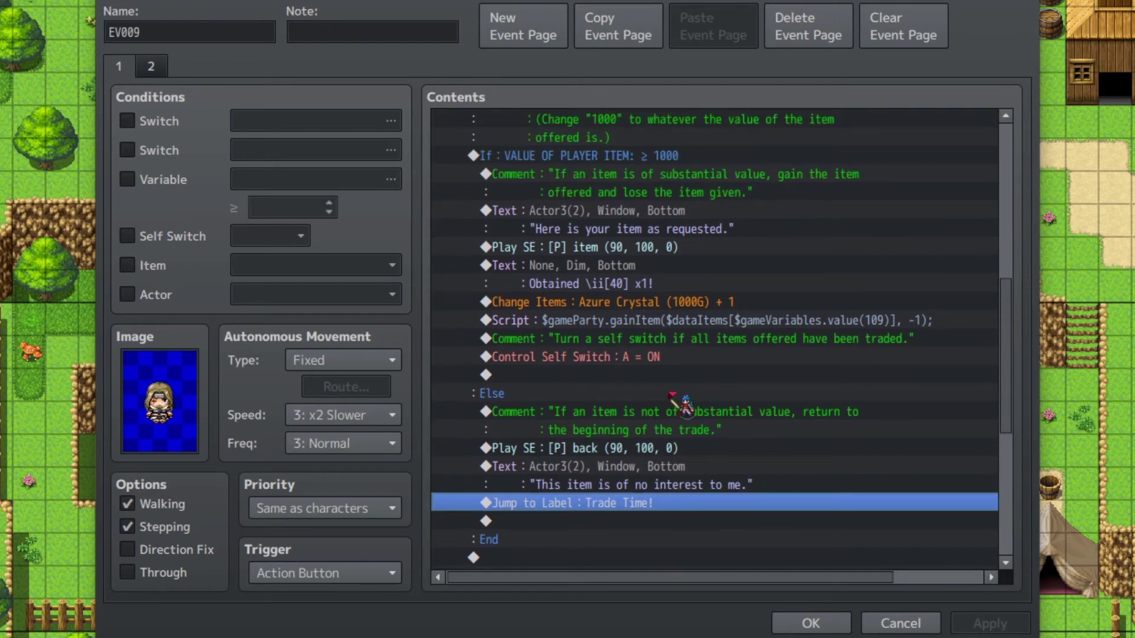
# Review the Azure Crystal reward, item-removal script line and self switch comment on page 1
pyautogui.click(696, 311)
pyautogui.click(697, 321)
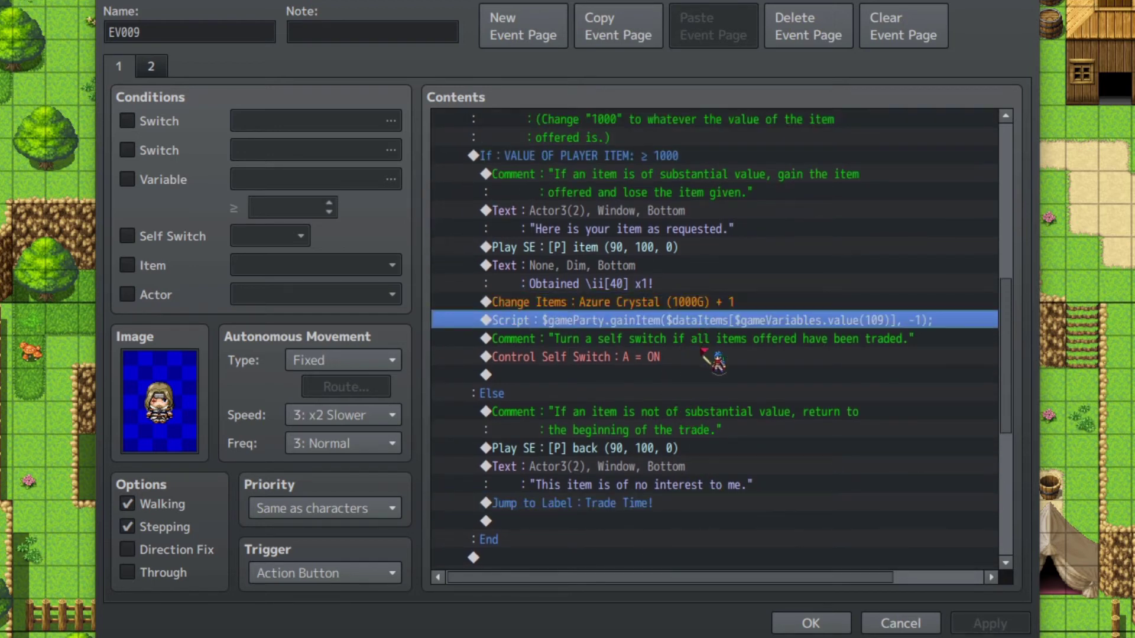
pyautogui.click(674, 339)
pyautogui.click(692, 320)
pyautogui.click(794, 345)
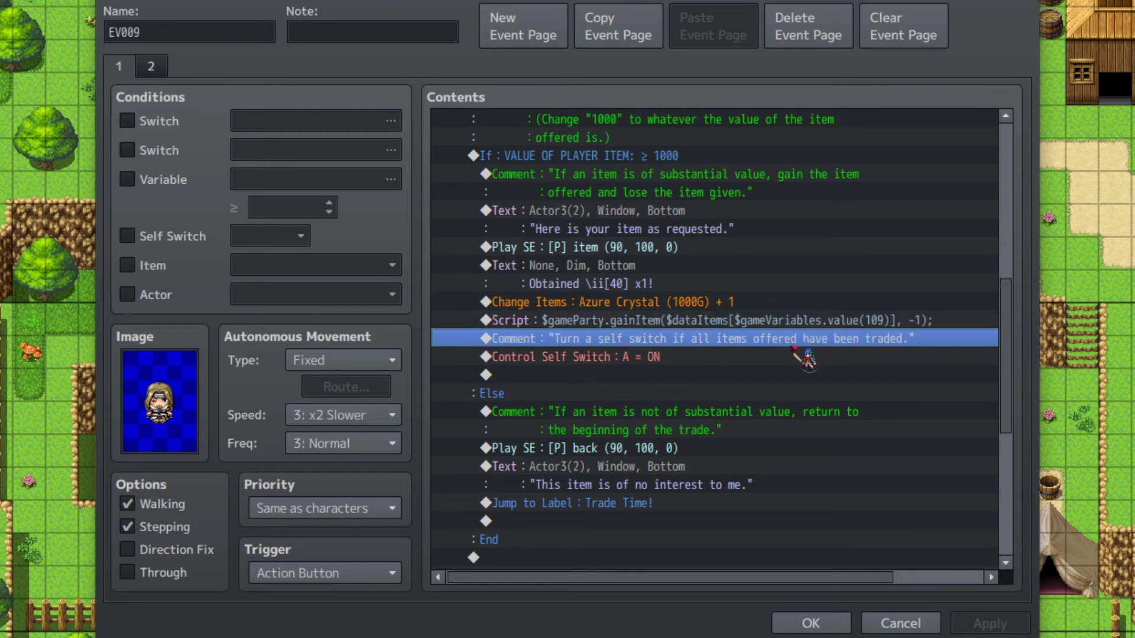
pyautogui.click(888, 322)
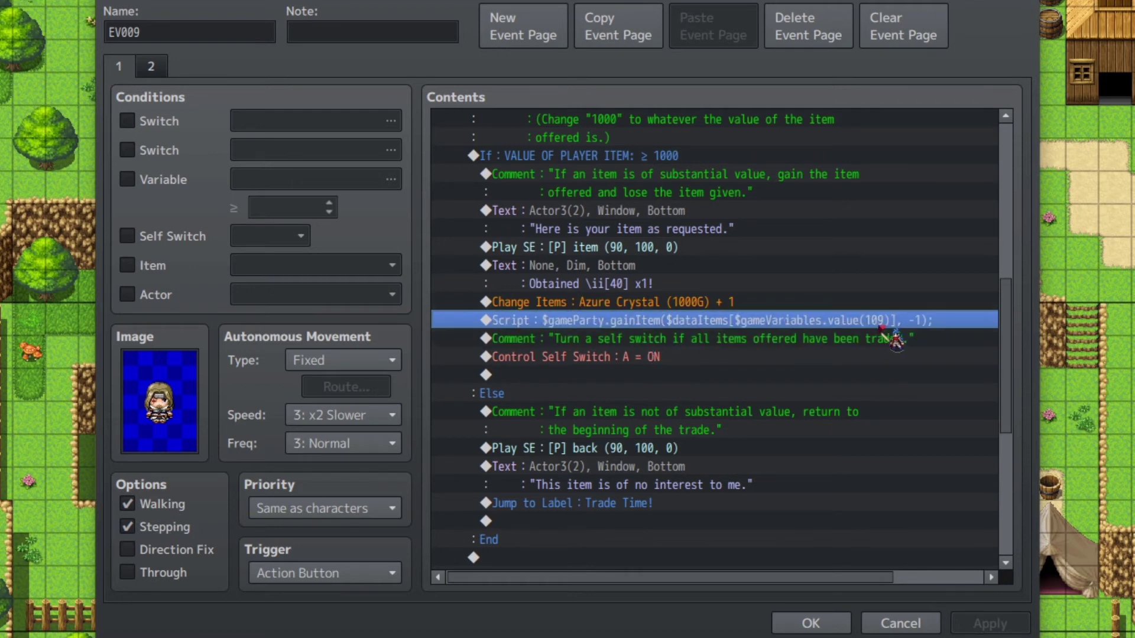
pyautogui.click(712, 337)
pyautogui.click(789, 321)
# Check the command turning self switch A on, then view event page 2
pyautogui.scroll(5, 722, 338)
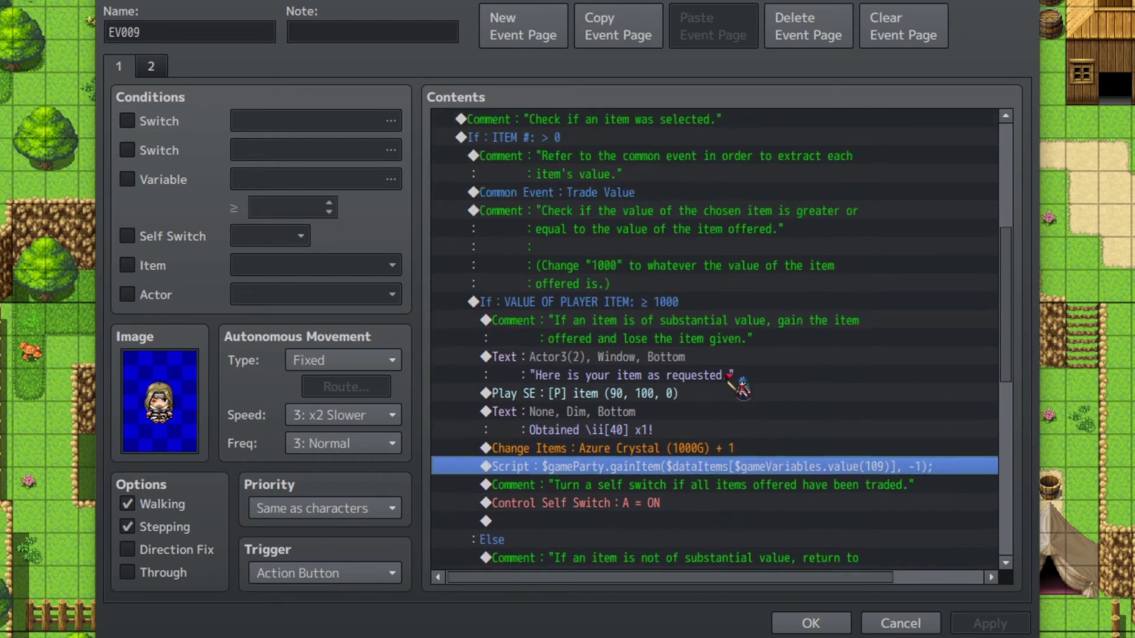
pyautogui.scroll(-4, 733, 331)
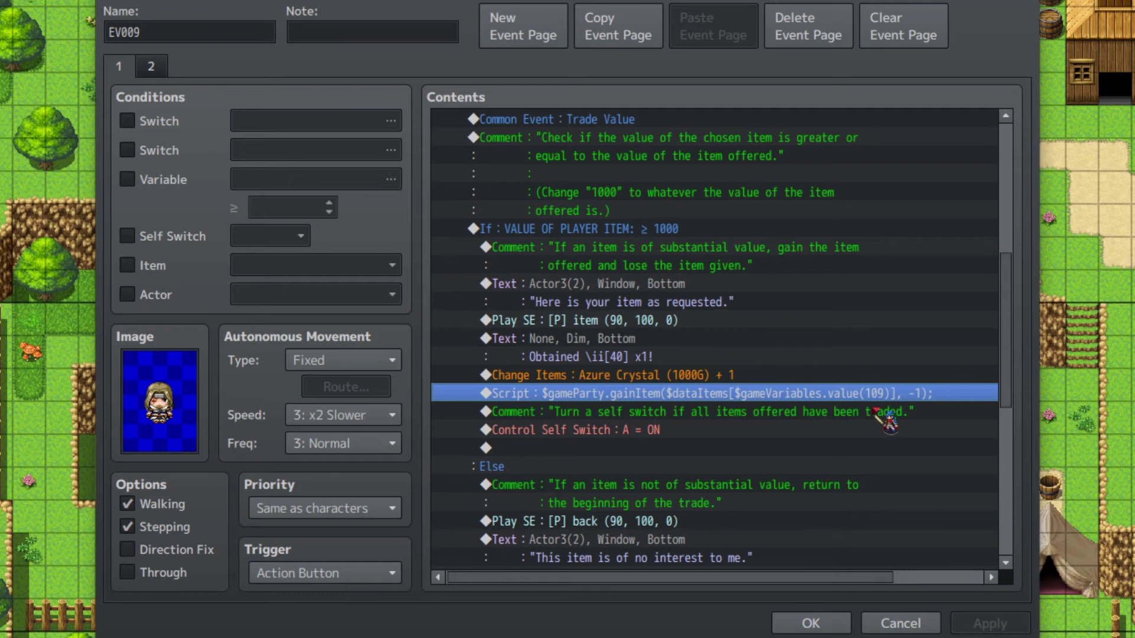
pyautogui.scroll(-1, 880, 413)
pyautogui.click(805, 411)
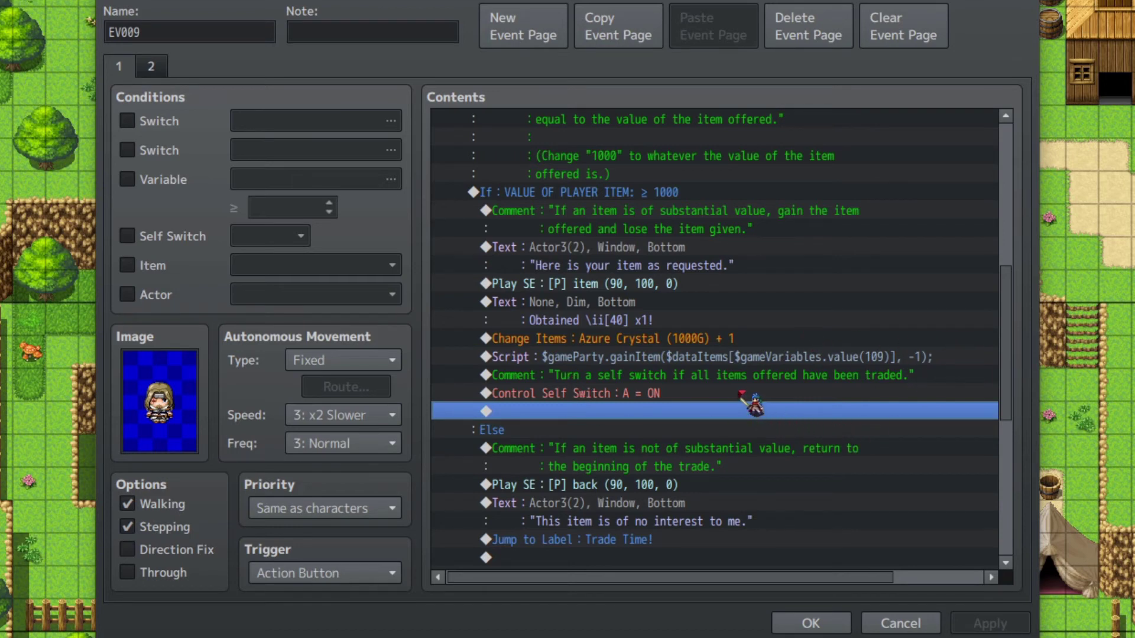
pyautogui.click(740, 393)
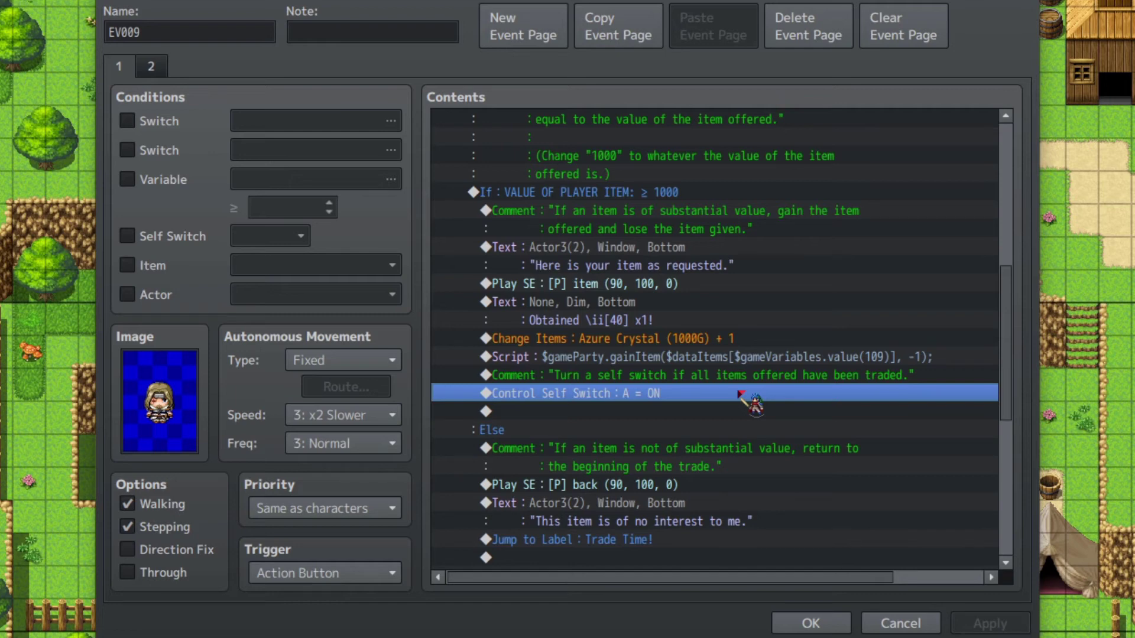
pyautogui.click(155, 65)
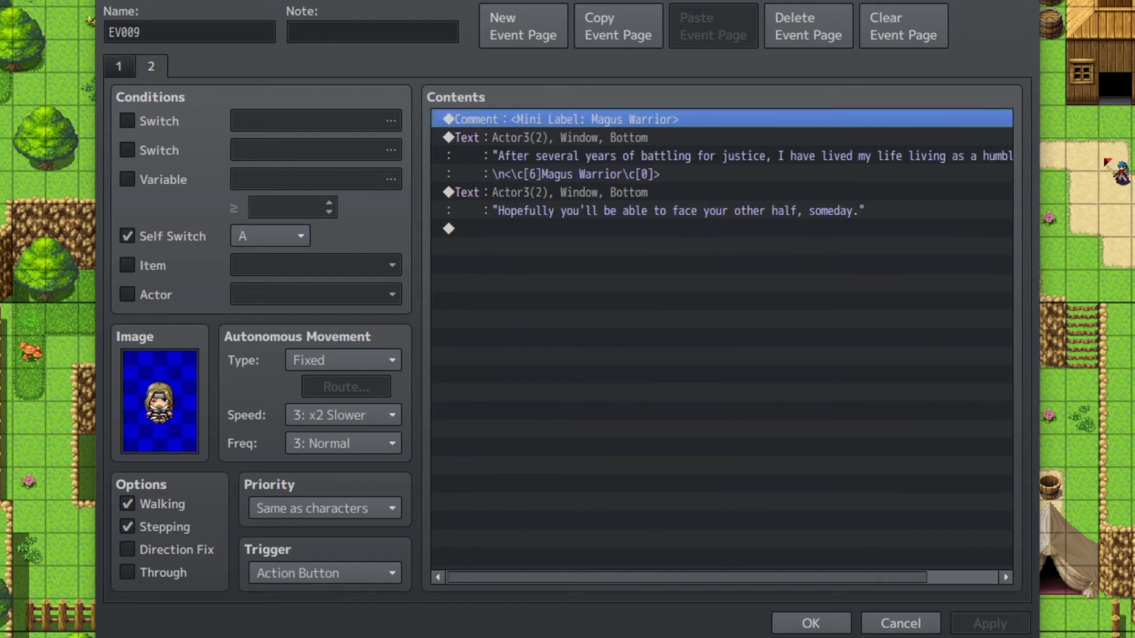
# Paste the ITEM # and VALUE OF PLAYER ITEM reset rows above Jump to Label in page 1's Else branch
pyautogui.click(119, 66)
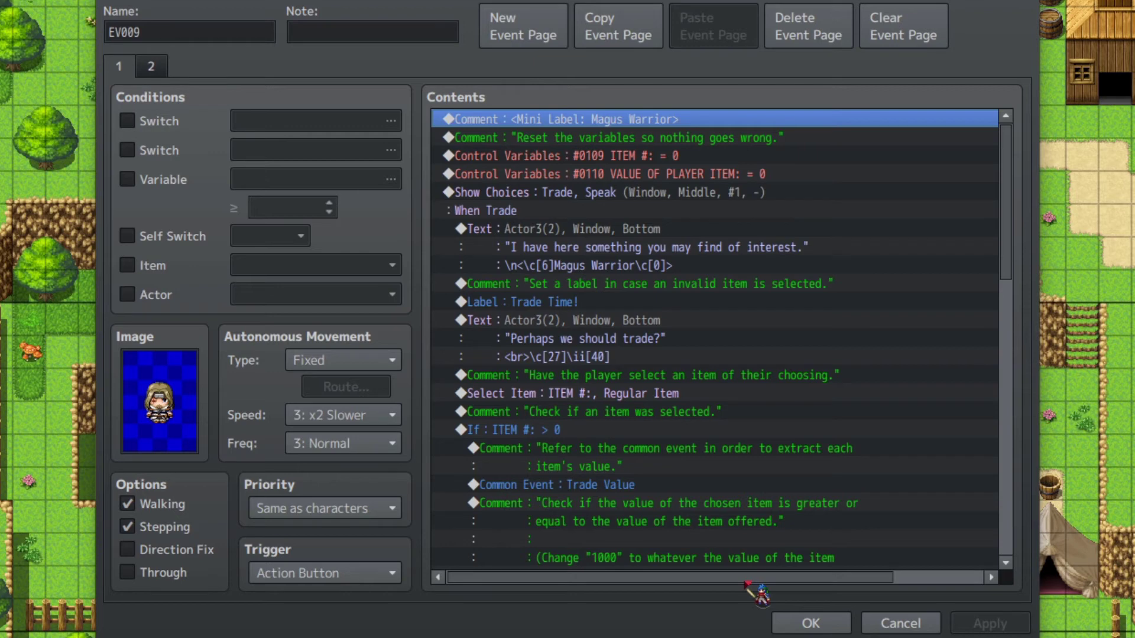
pyautogui.click(692, 151)
pyautogui.keyDown('shift'); pyautogui.click(691, 173); pyautogui.keyUp('shift')
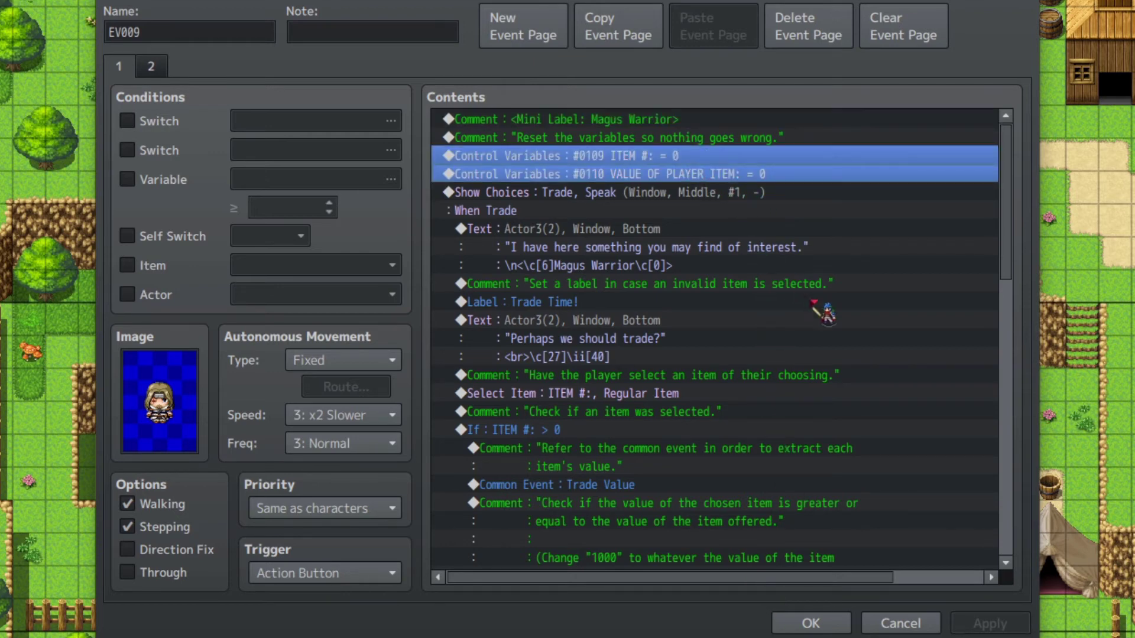
pyautogui.scroll(-1, 847, 340)
pyautogui.scroll(1, 846, 339)
pyautogui.scroll(-5, 848, 333)
pyautogui.scroll(-6, 849, 333)
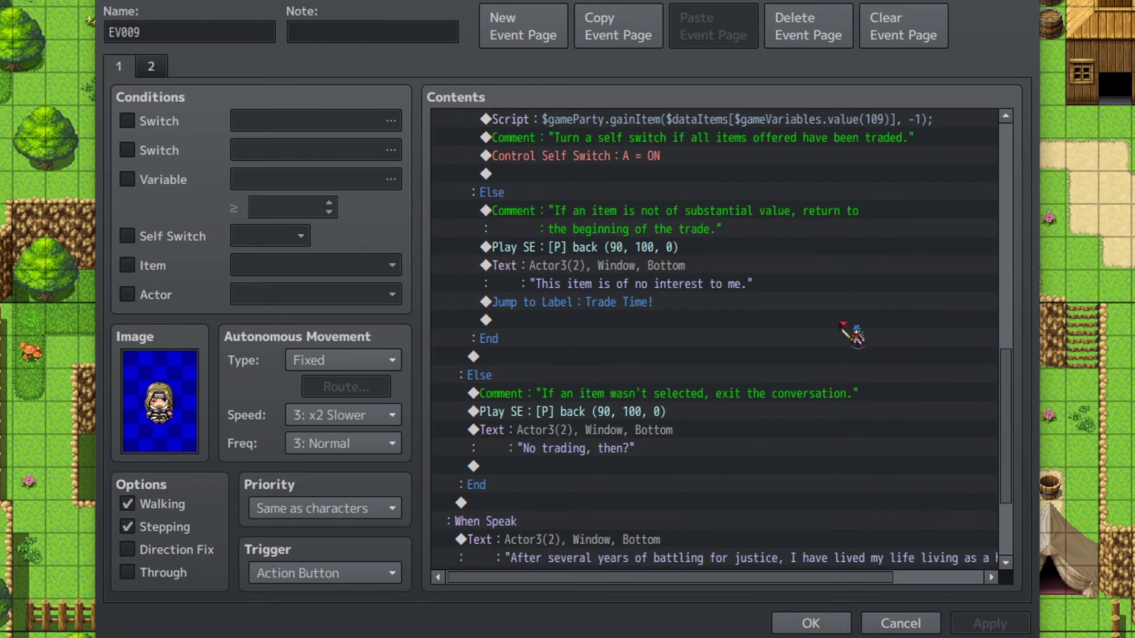
pyautogui.scroll(-1, 792, 337)
pyautogui.scroll(1, 654, 396)
pyautogui.scroll(1, 626, 362)
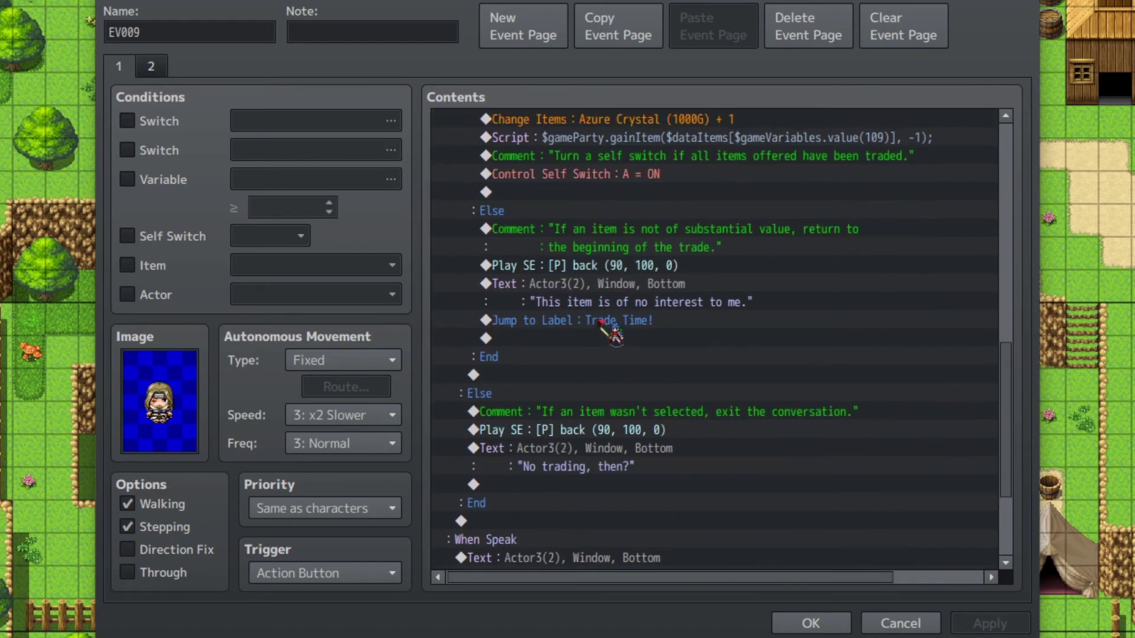
pyautogui.click(612, 322)
pyautogui.write('Control Variables : #0109 ITEM #: = 0 Control Variables : #0110 VALUE OF PLAYER ITEM: = 0')
# Apply and close the event, then move the player start beside the event above the fire pit
pyautogui.click(999, 624)
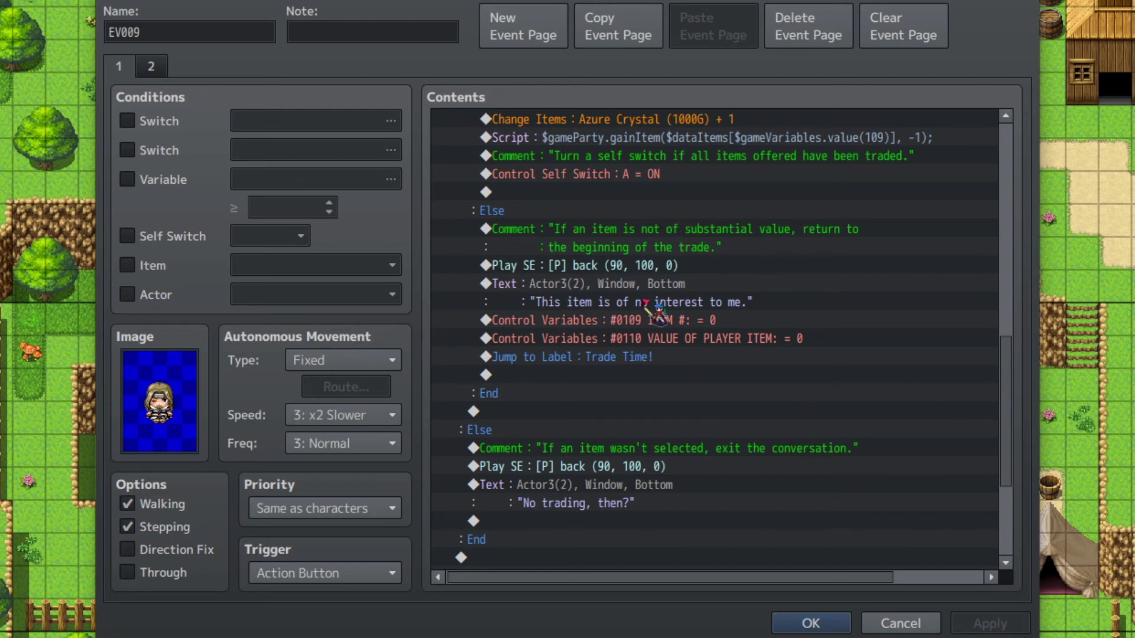
pyautogui.scroll(2, 730, 369)
pyautogui.scroll(-2, 724, 381)
pyautogui.click(809, 622)
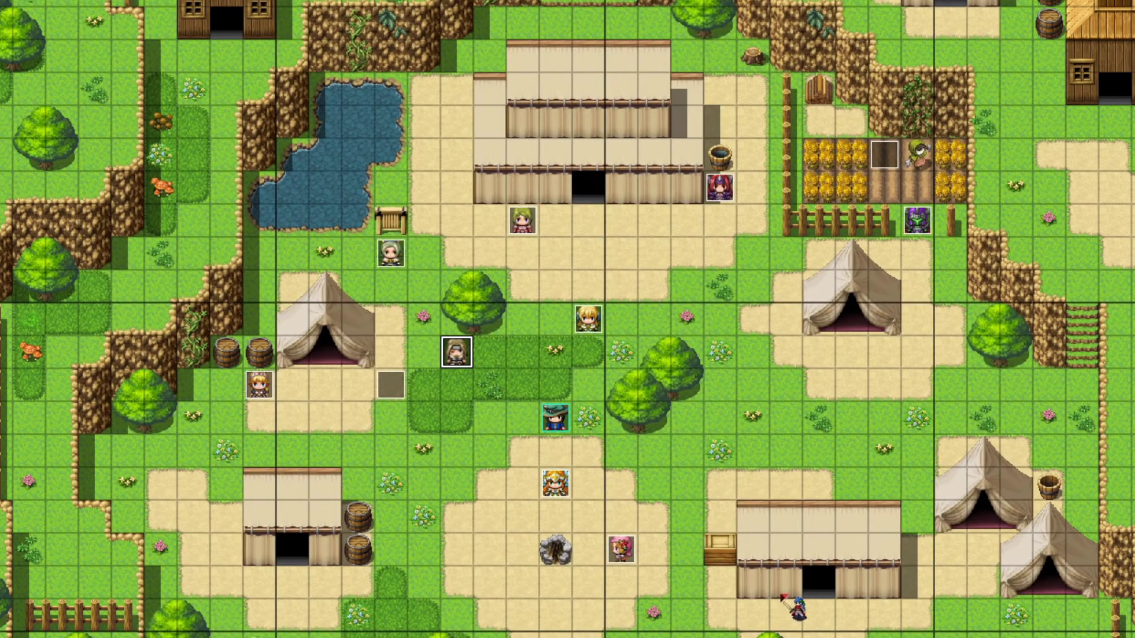
pyautogui.moveTo(784, 597); pyautogui.dragTo(530, 475)
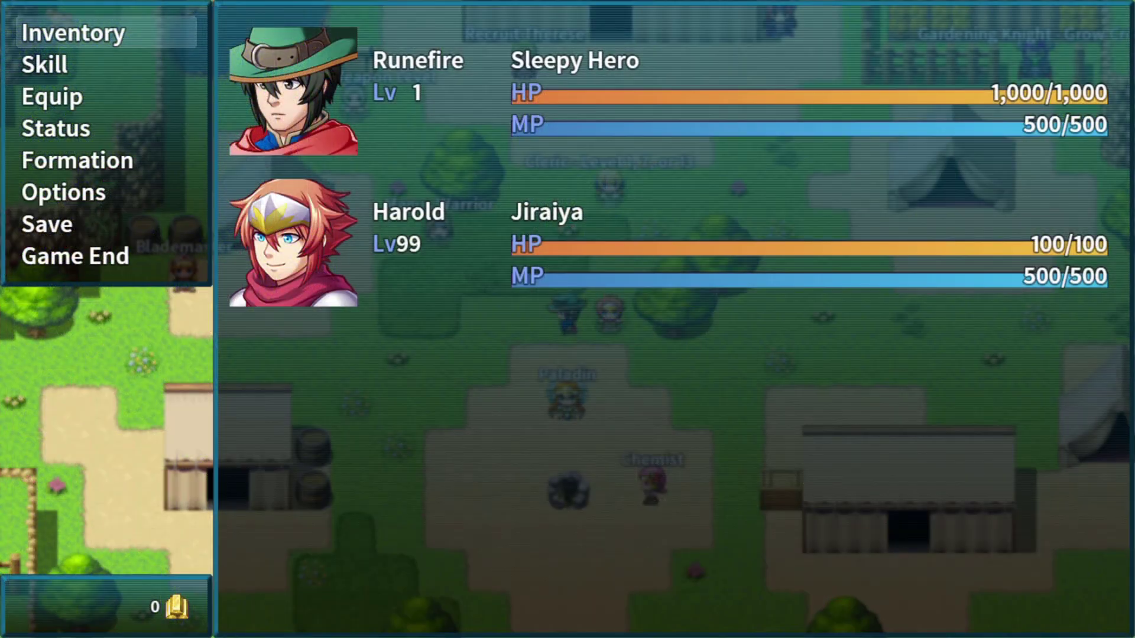
# In playtest, walk the party beside the Magus Warrior and dismiss the obtained-items message
pyautogui.press('Down')
pyautogui.press('Down')
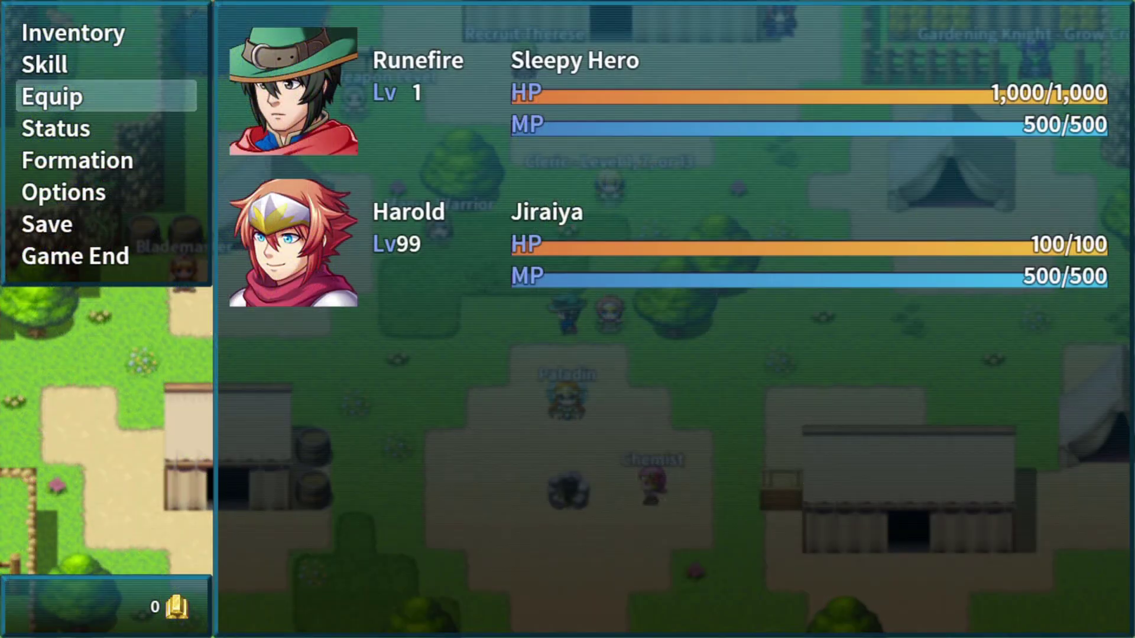
pyautogui.press('Down')
pyautogui.press('Down')
pyautogui.press('Down')
pyautogui.press('Down')
pyautogui.press('Down')
pyautogui.press('Down')
pyautogui.press('Down')
pyautogui.press('Down')
pyautogui.press('Down')
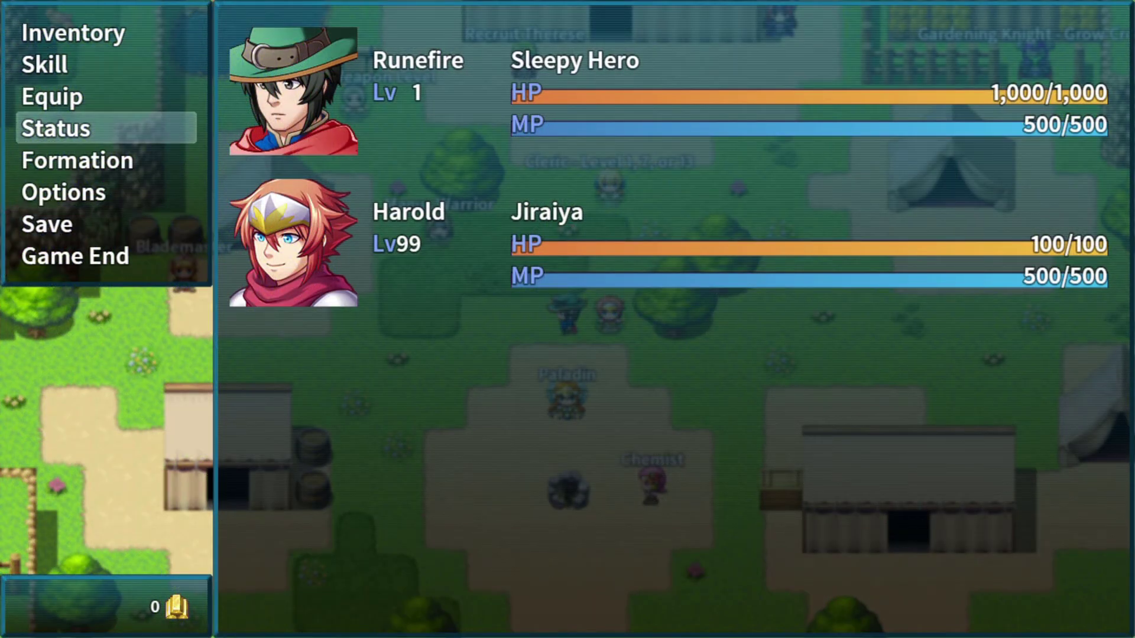
pyautogui.press('Down')
pyautogui.press('Down')
pyautogui.press('Down')
pyautogui.press('Down')
pyautogui.press('Down')
pyautogui.press('Down')
pyautogui.press('Down')
pyautogui.press('Down')
pyautogui.press('Down')
pyautogui.press('Down')
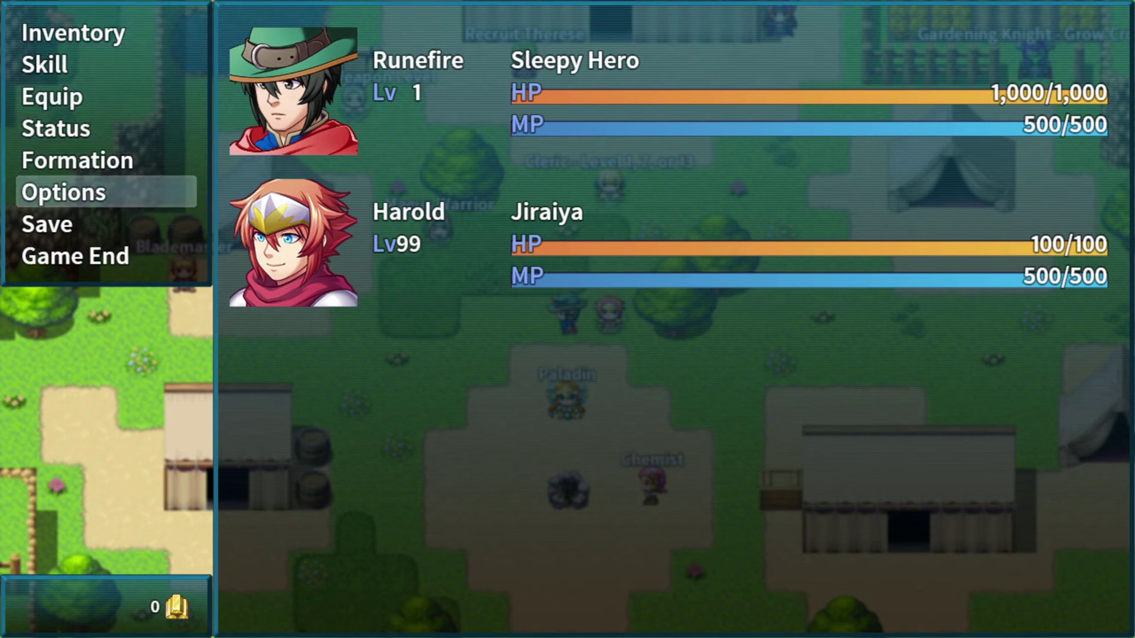
pyautogui.press('Escape')
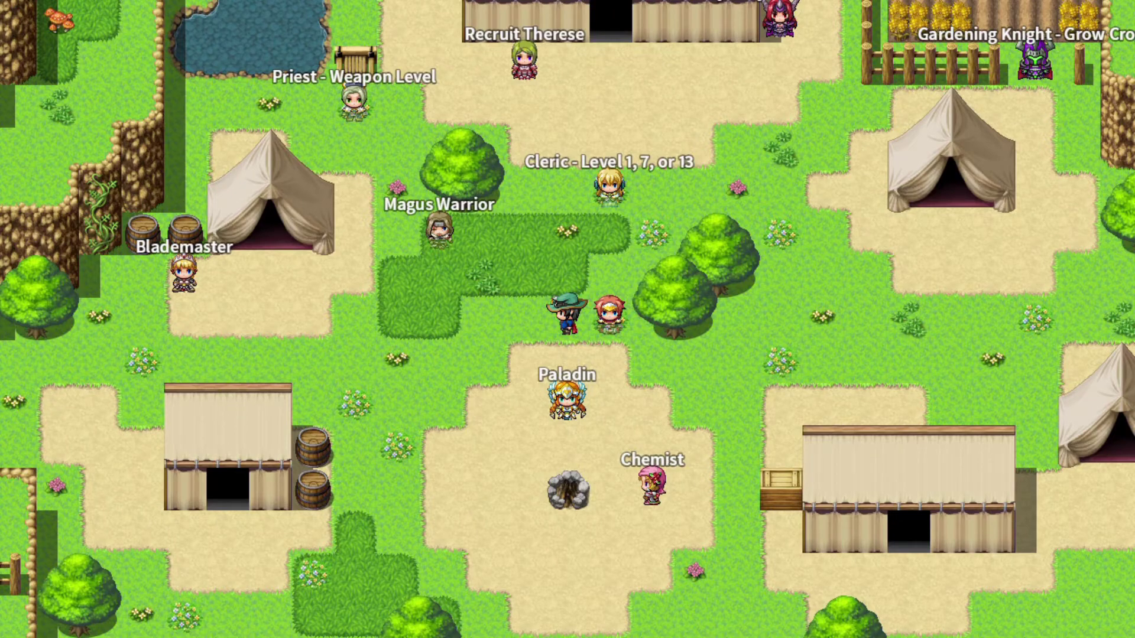
pyautogui.press('Left')
pyautogui.press('Up')
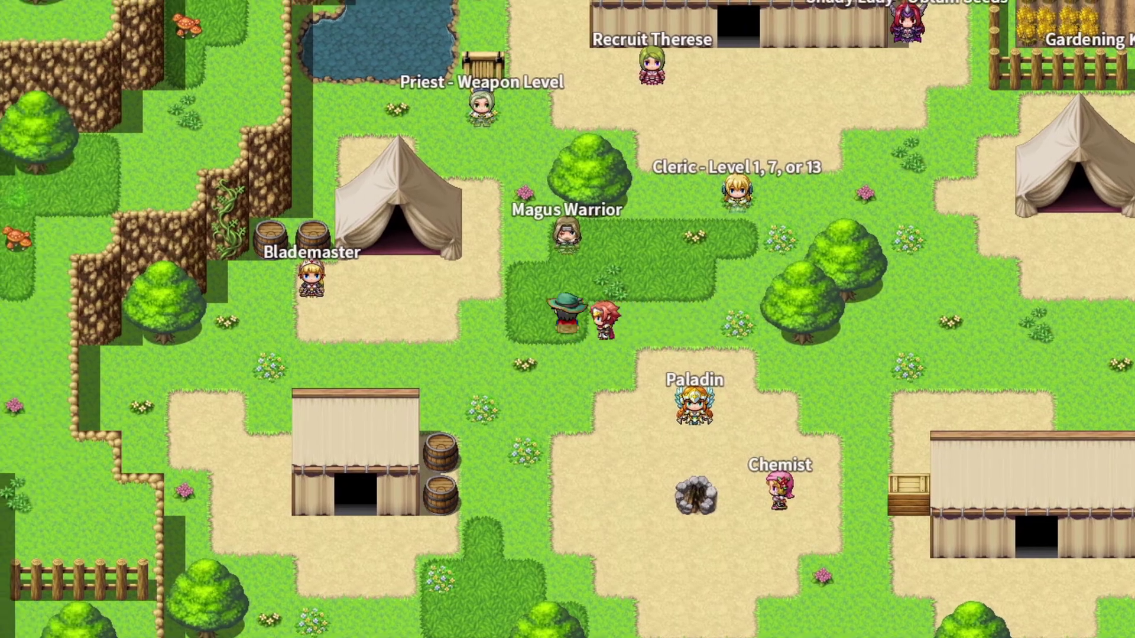
pyautogui.press('Left')
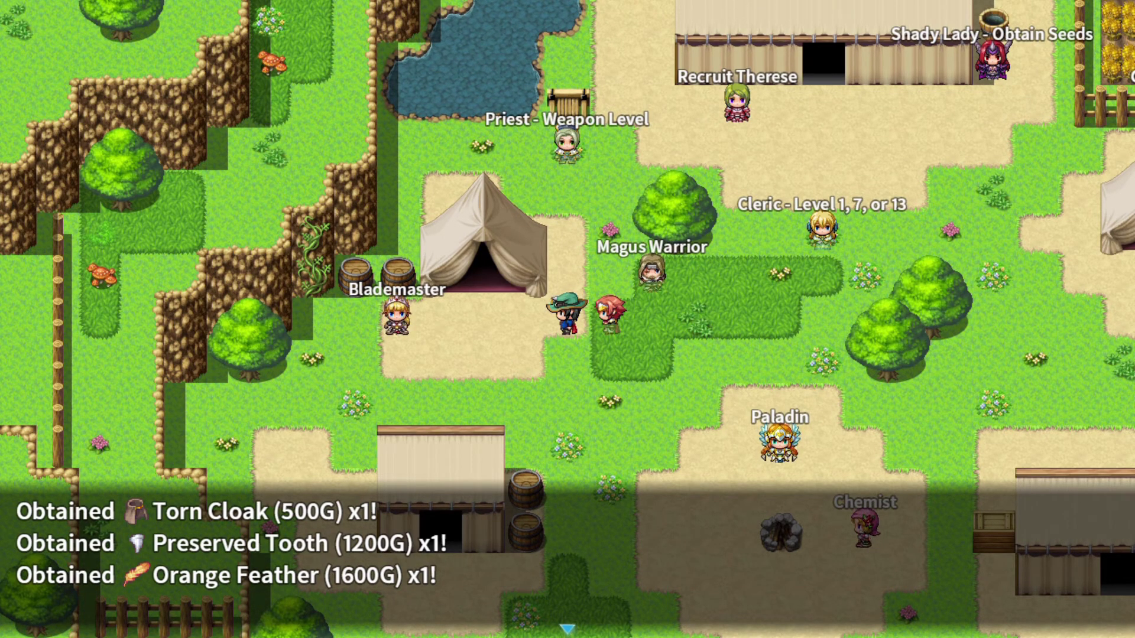
pyautogui.press('Return')
pyautogui.press('Right')
pyautogui.press('Right')
pyautogui.press('Right')
# Check the Preserved Tooth and Orange Feather values in the inventory, then talk to the Magus Warrior
pyautogui.press('Escape')
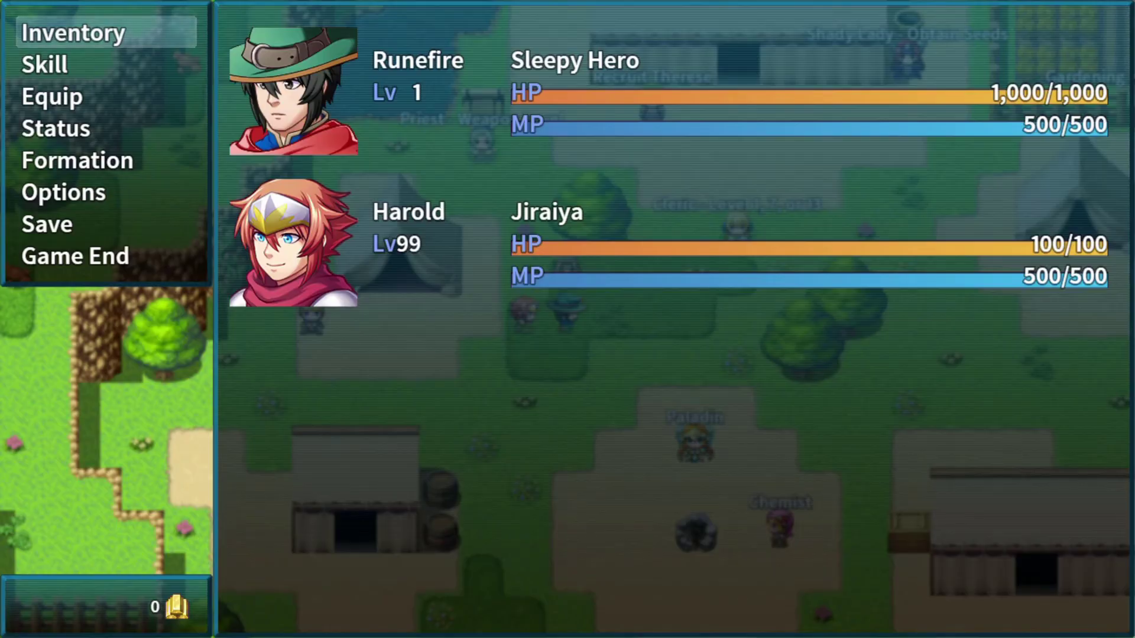
pyautogui.press('Return')
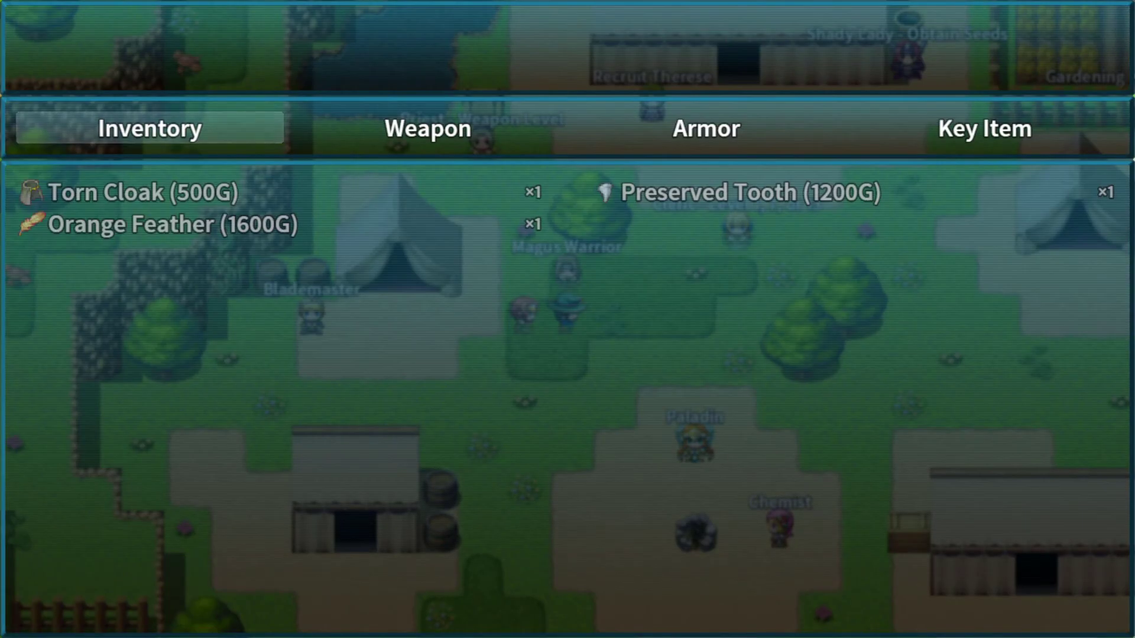
pyautogui.press('Return')
pyautogui.press('Right')
pyautogui.press('Right')
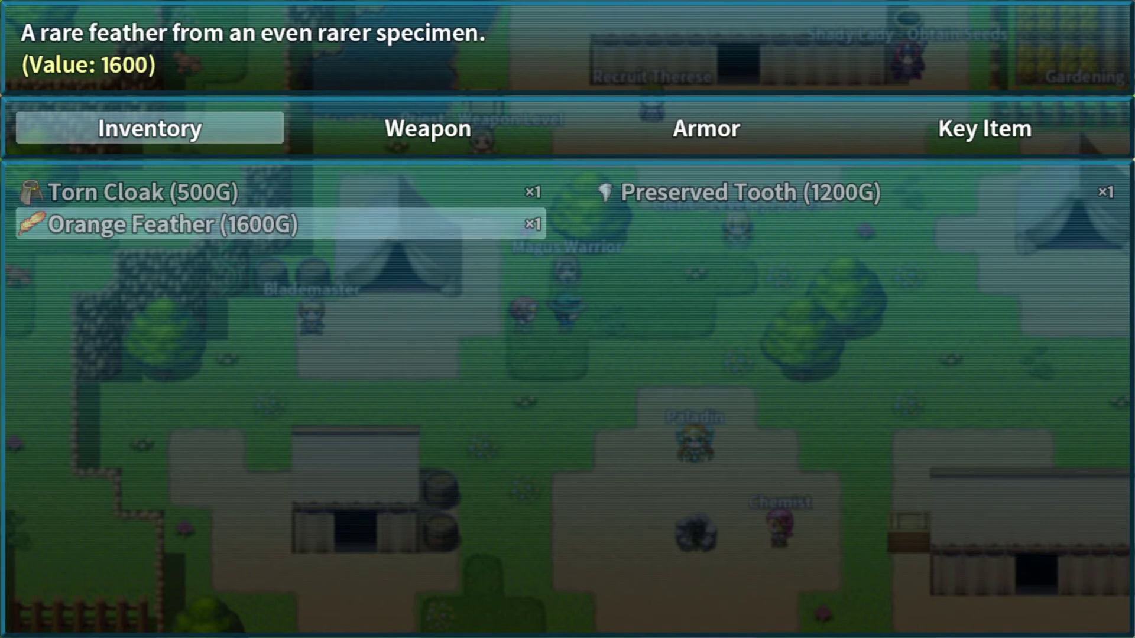
pyautogui.press('Escape')
pyautogui.press('Escape')
pyautogui.press('Escape')
pyautogui.press('Return')
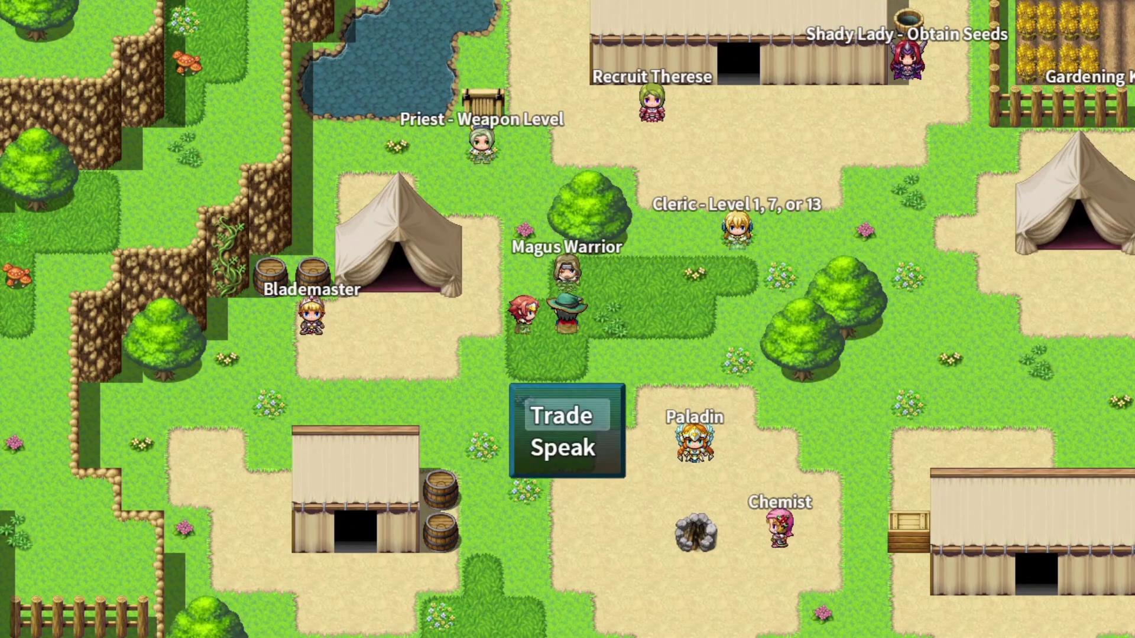
# Choose Trade and offer the Torn Cloak, which the Magus Warrior refuses
pyautogui.press('Return')
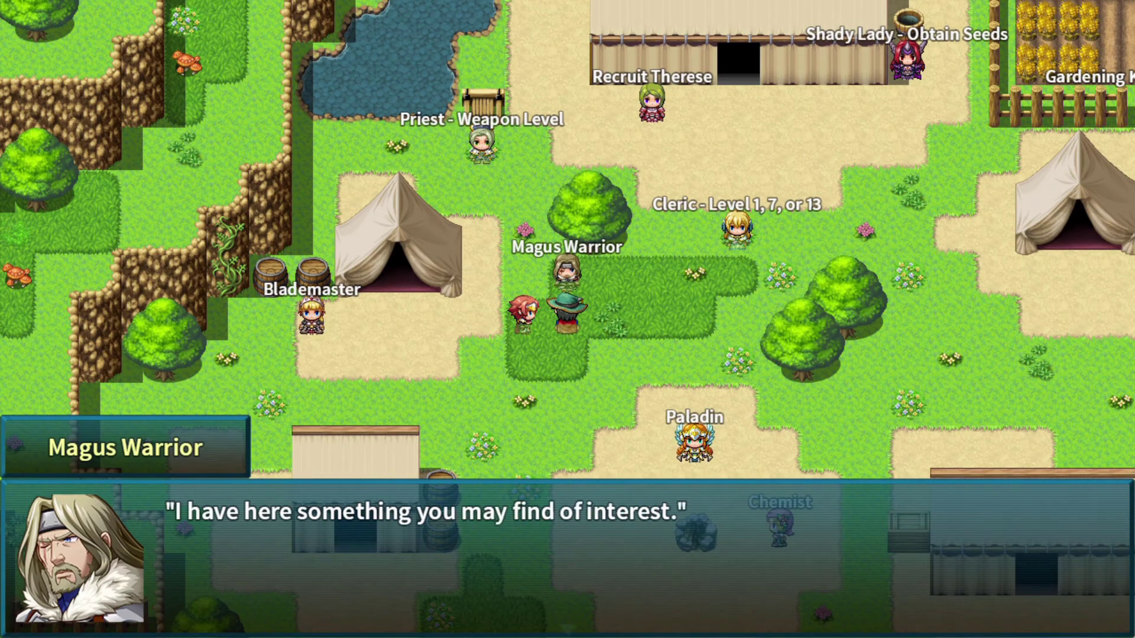
pyautogui.press('Return')
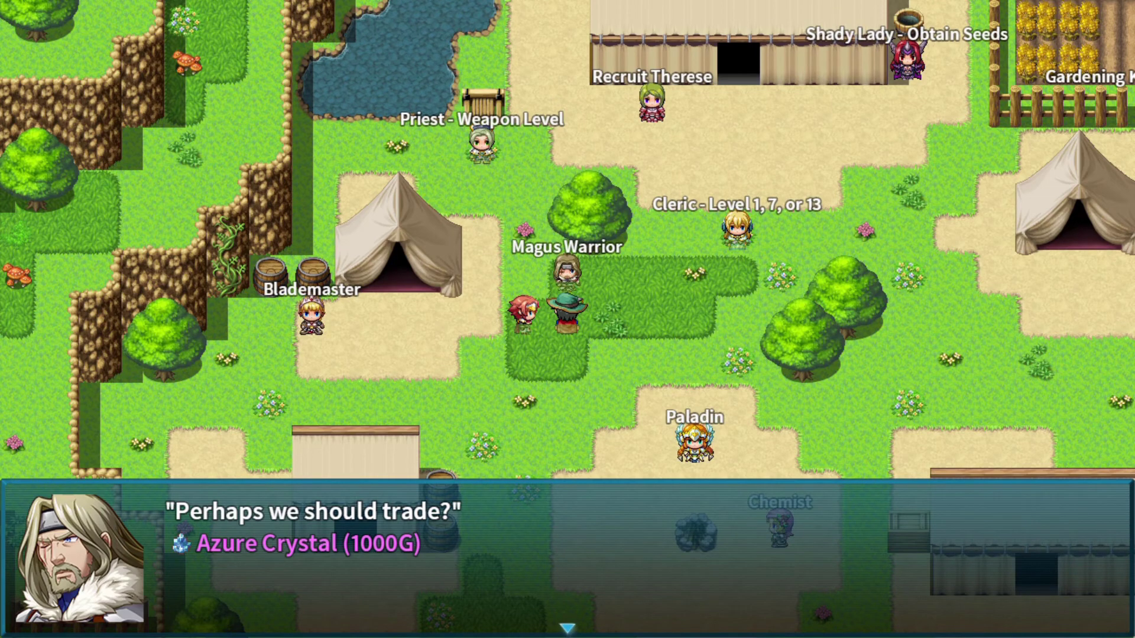
pyautogui.press('Return')
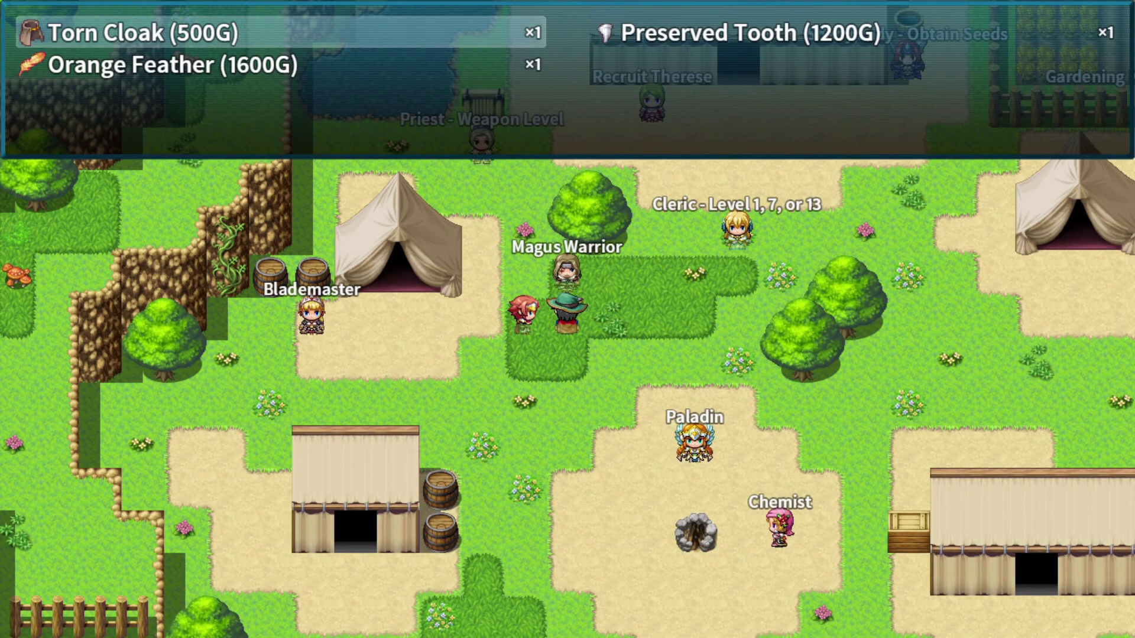
pyautogui.press('Return')
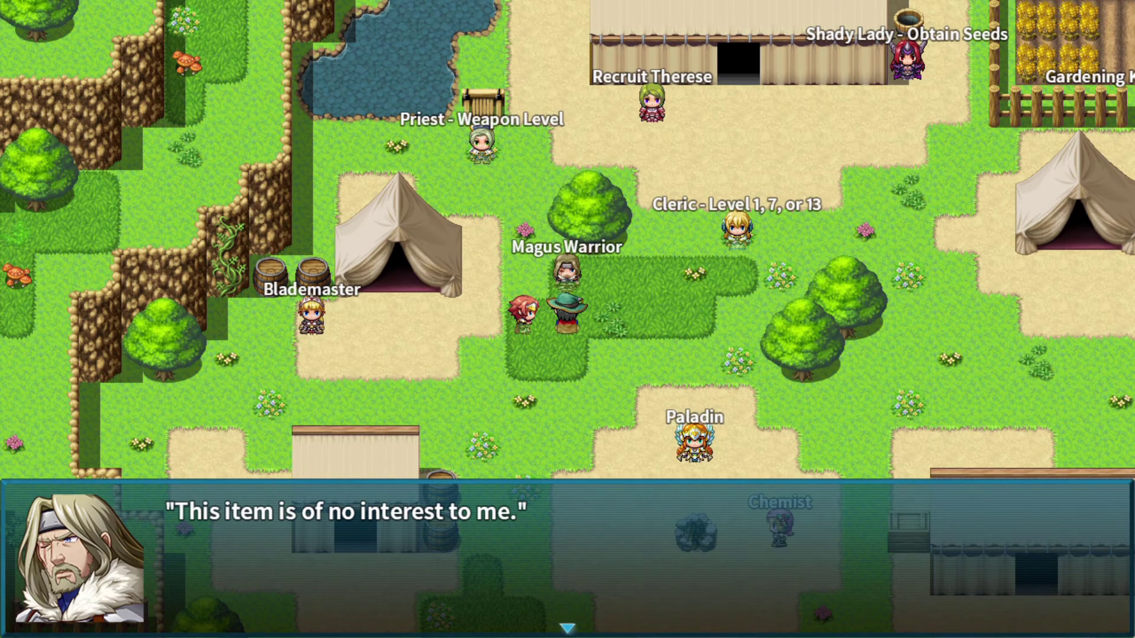
pyautogui.press('Return')
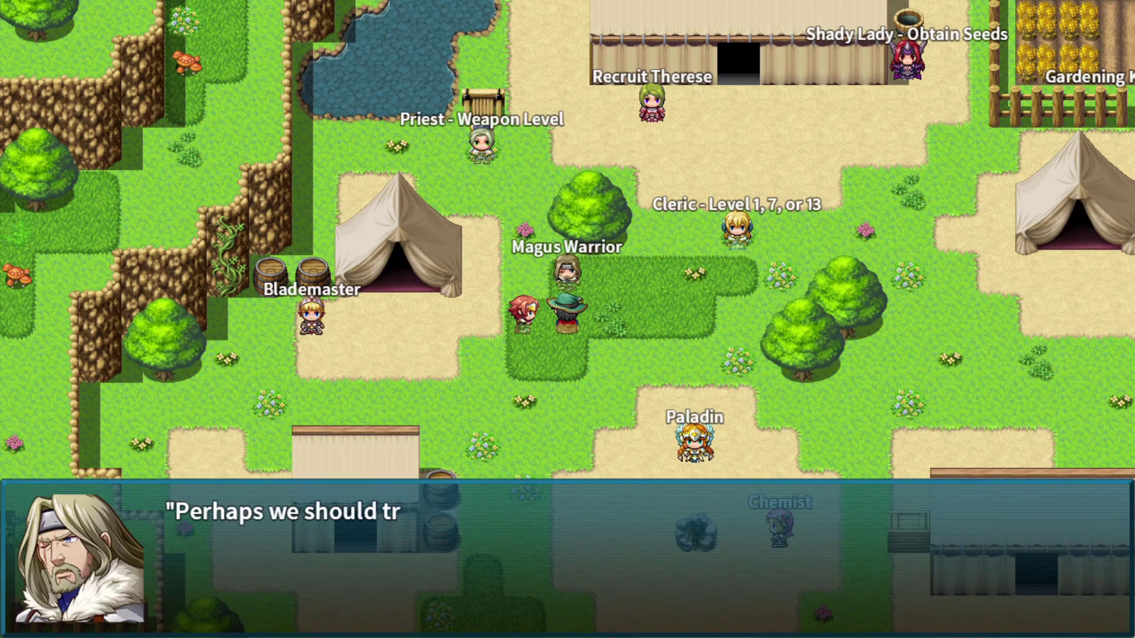
# Retry the trade offering the Preserved Tooth and receive the Azure Crystal
pyautogui.press('Return')
pyautogui.press('Right')
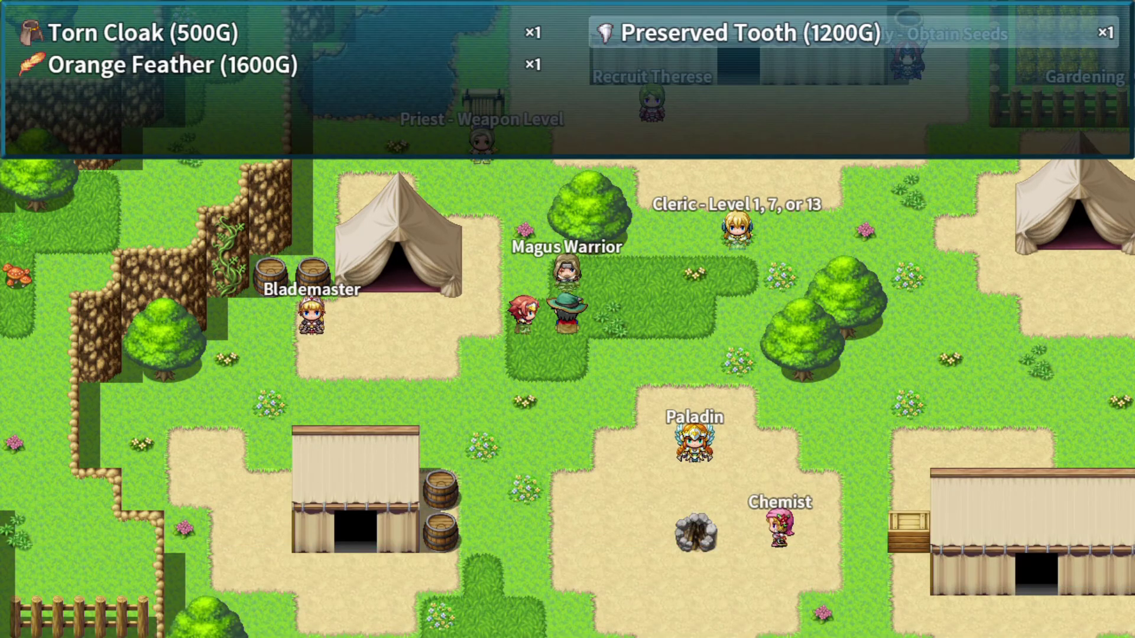
pyautogui.press('Right')
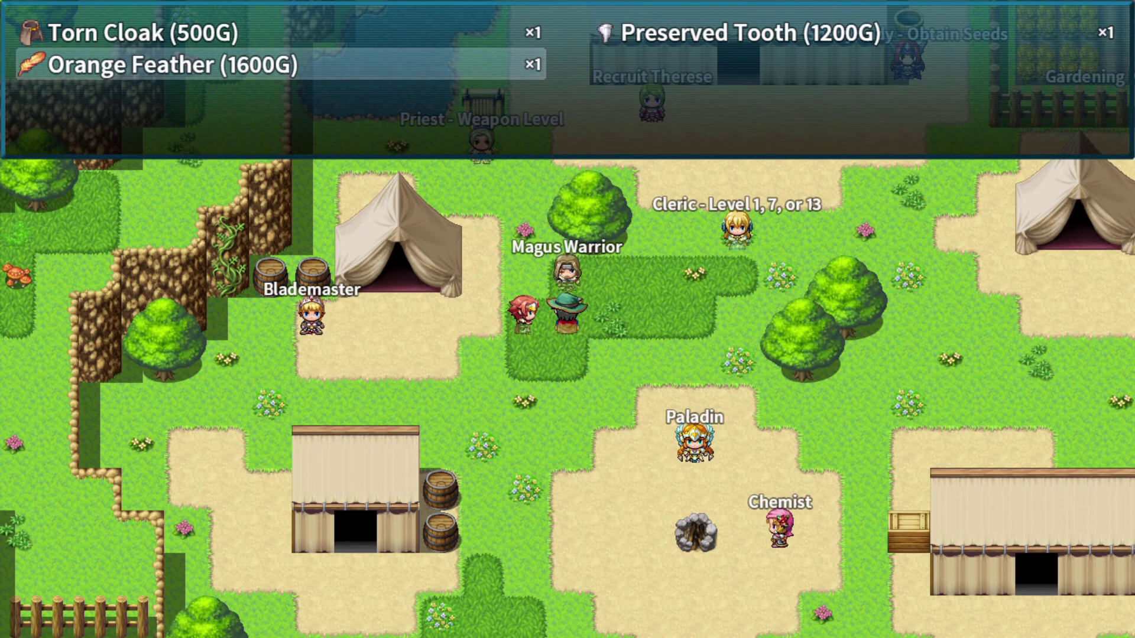
pyautogui.press('Left')
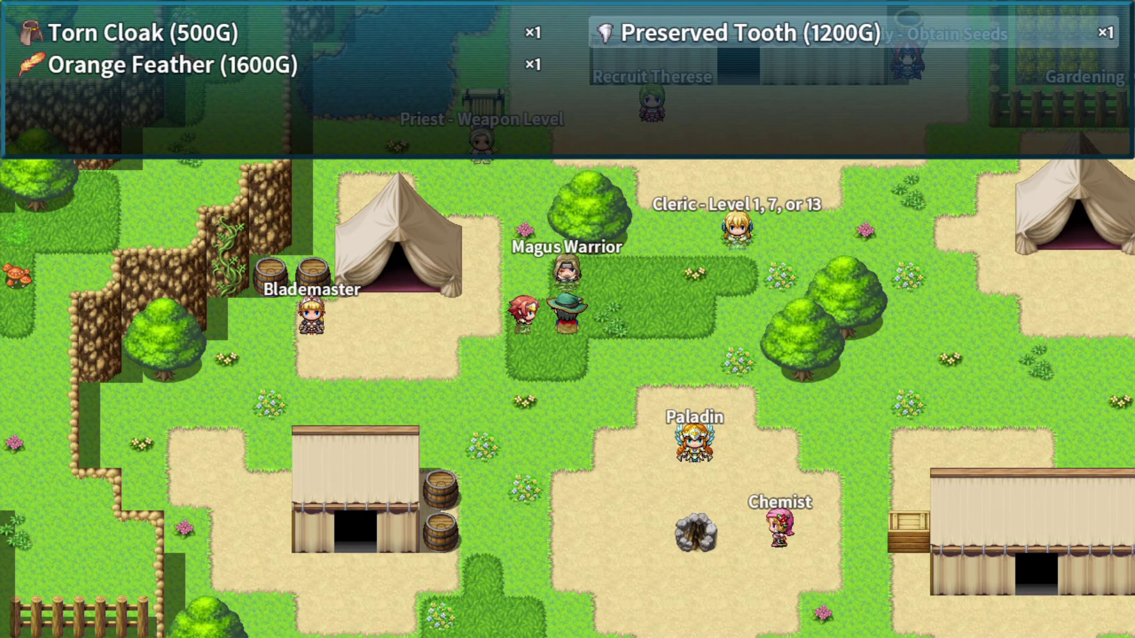
pyautogui.press('Right')
pyautogui.press('Up')
pyautogui.press('Right')
pyautogui.press('Return')
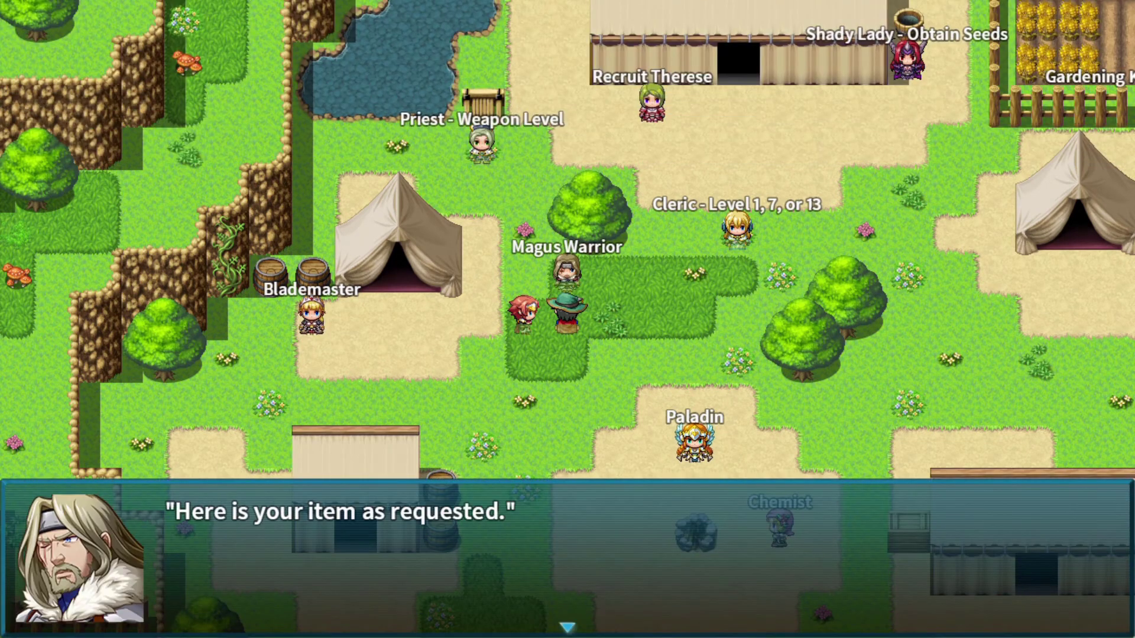
pyautogui.press('Return')
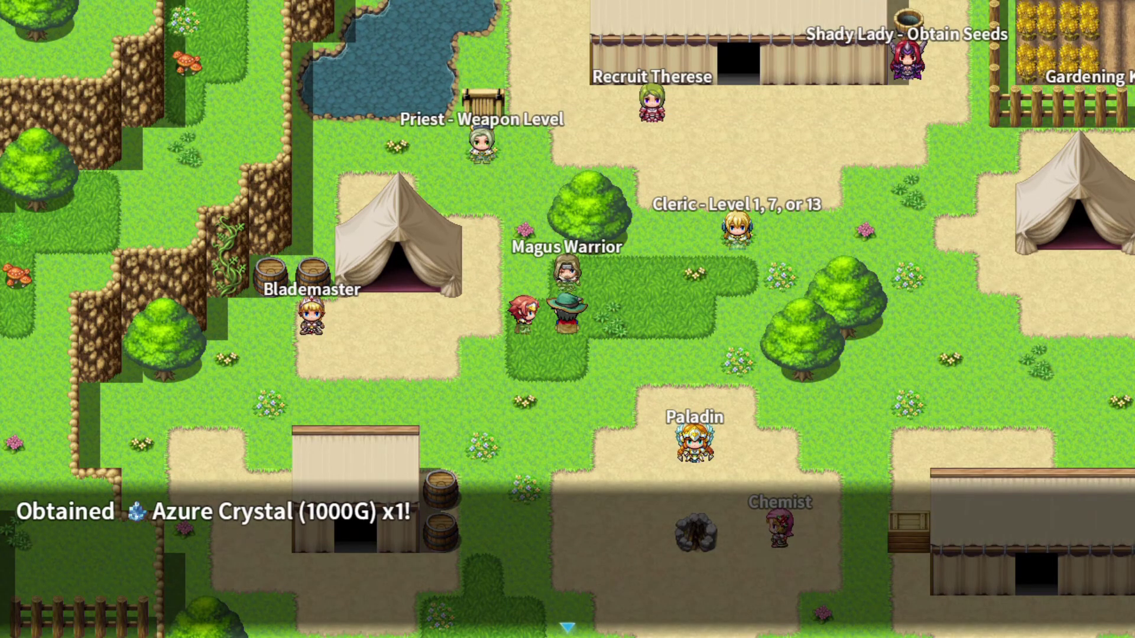
pyautogui.press('Return')
pyautogui.press('Escape')
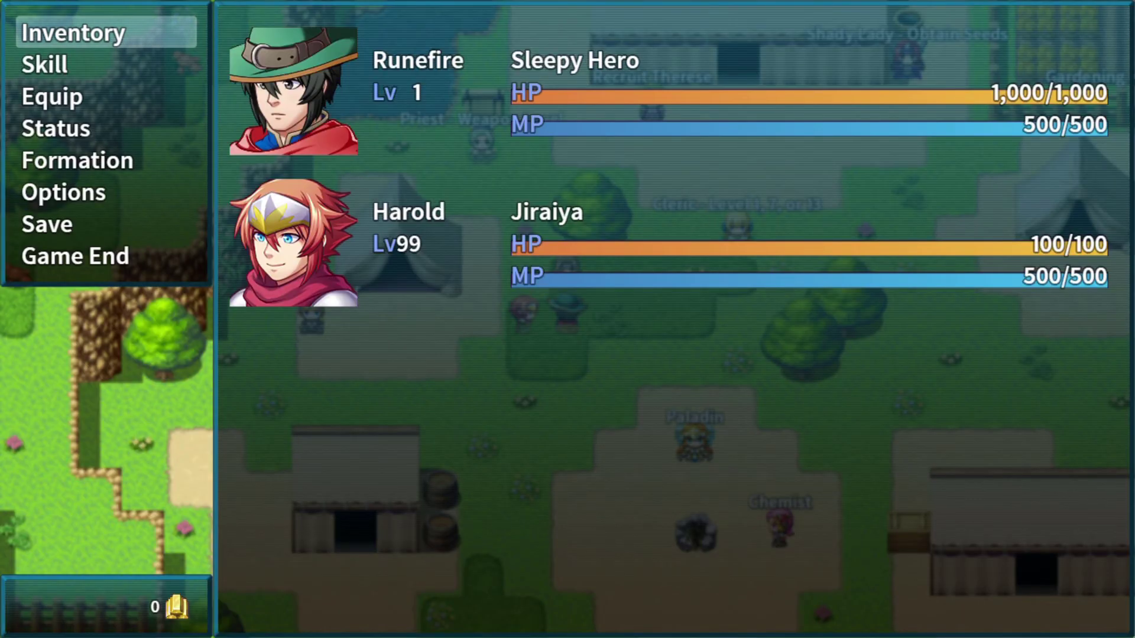
# In the inventory, view the Azure Crystal's 1000 value alongside the Torn Cloak and Orange Feather
pyautogui.press('Return')
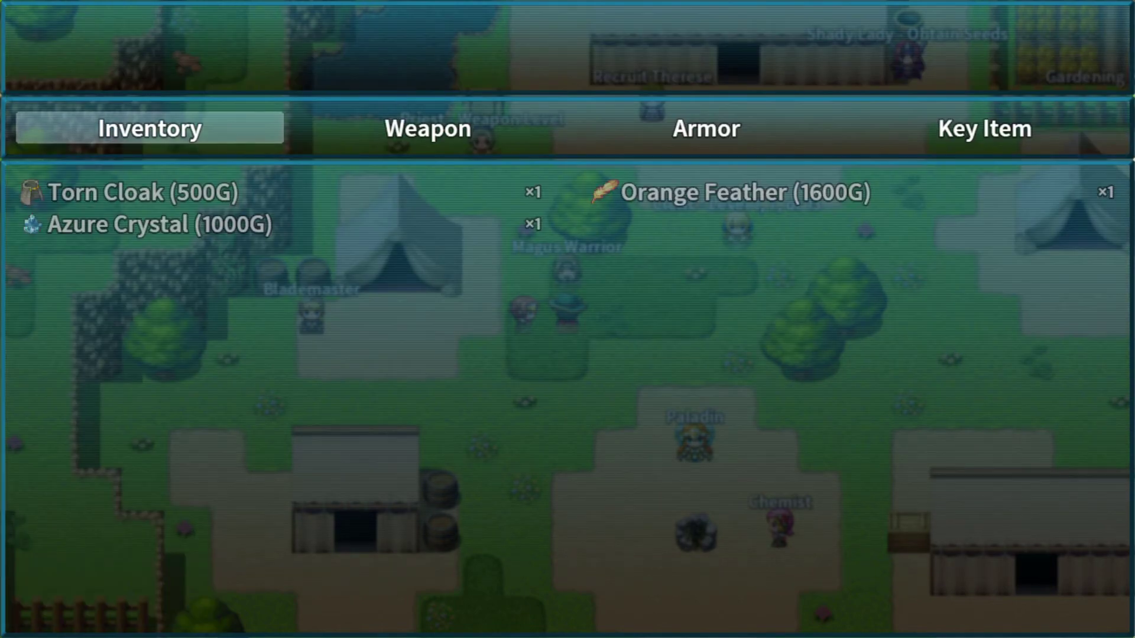
pyautogui.press('Return')
pyautogui.press('Down')
pyautogui.press('Left')
pyautogui.press('Right')
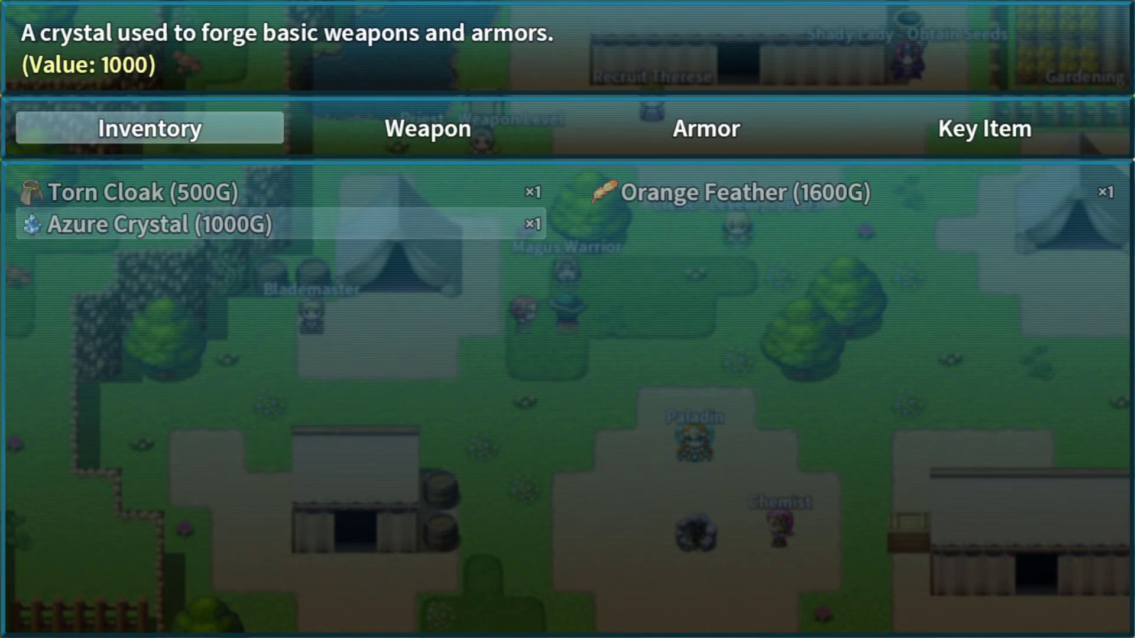
pyautogui.press('Left')
pyautogui.press('Left')
pyautogui.press('Down')
pyautogui.press('Left')
pyautogui.press('Left')
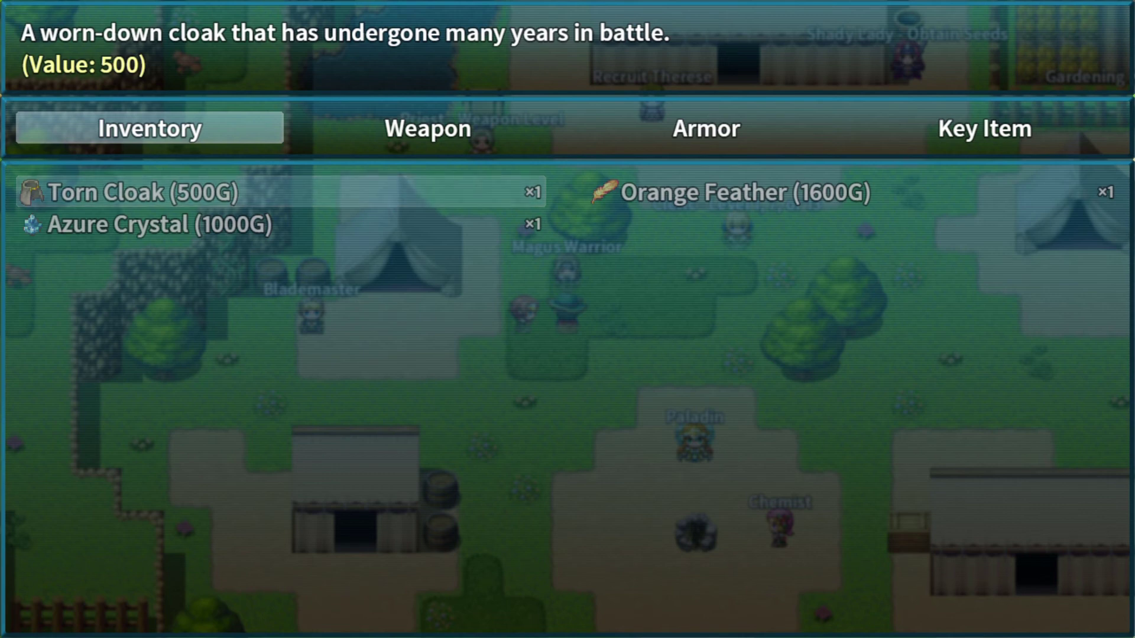
# Compare the Orange Feather's 1600 value with the Azure Crystal's description, then close the menus
pyautogui.click(744, 192)
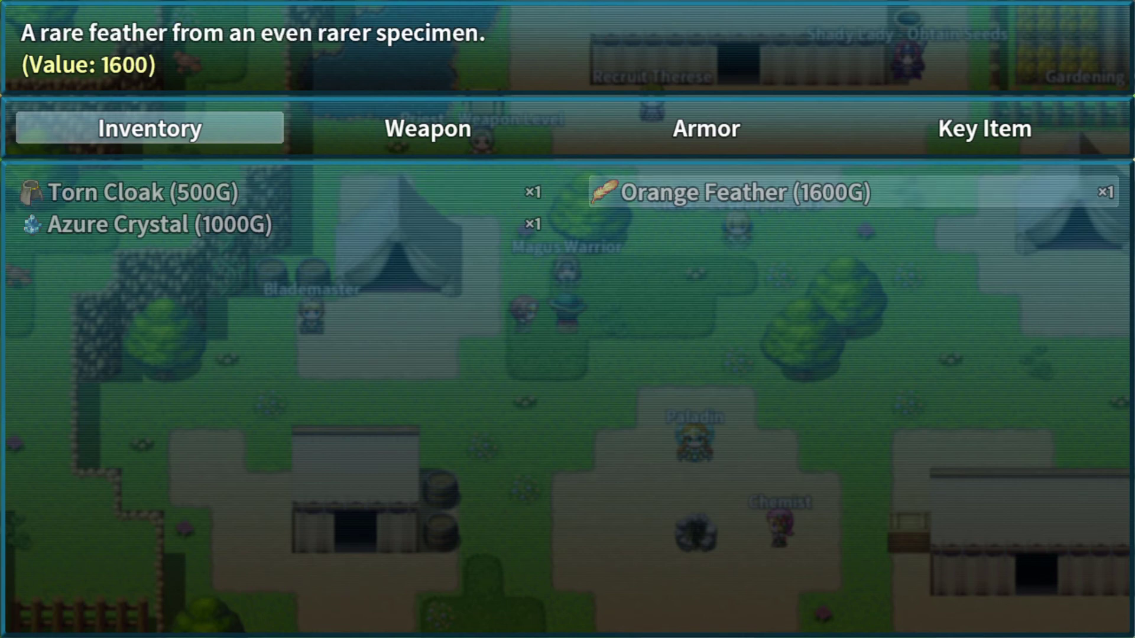
pyautogui.click(160, 225)
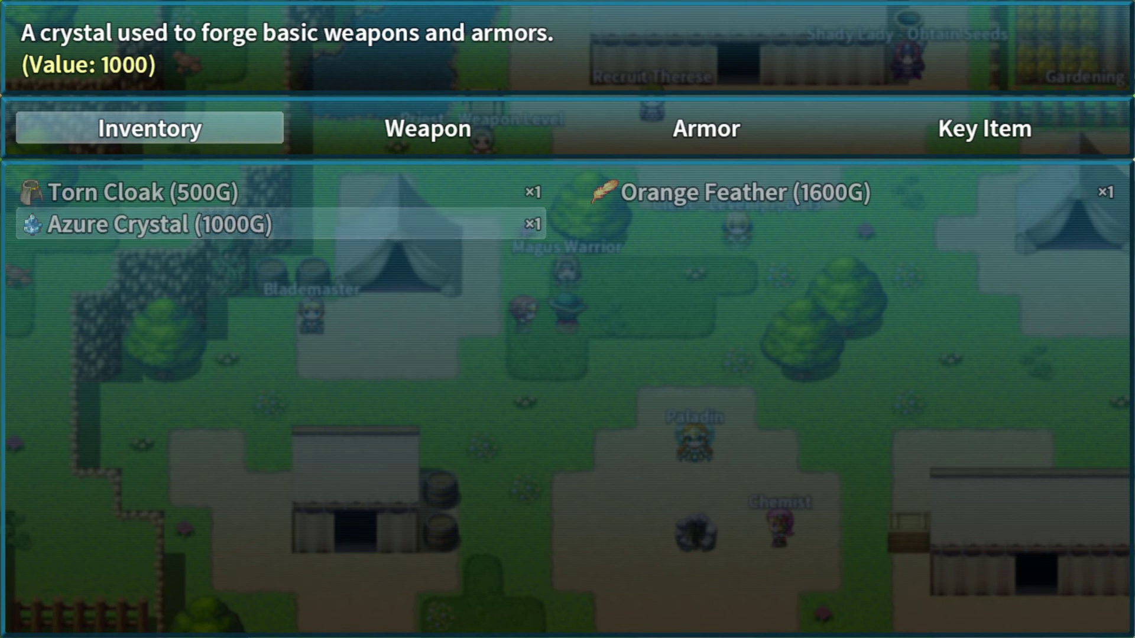
pyautogui.press('Up')
pyautogui.press('Right')
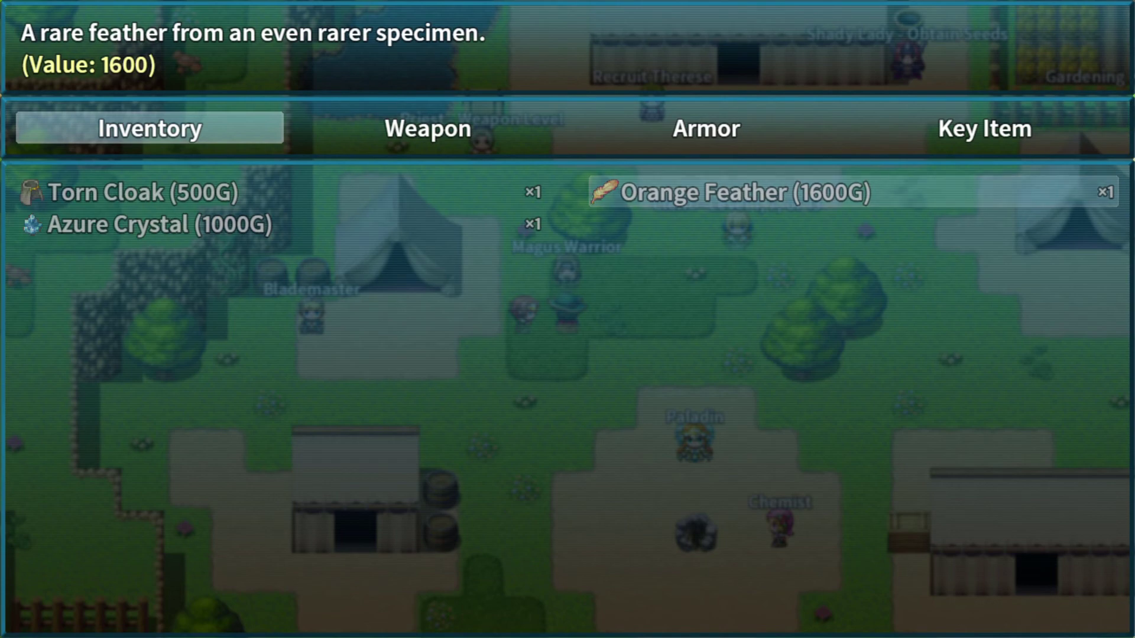
pyautogui.press('Escape')
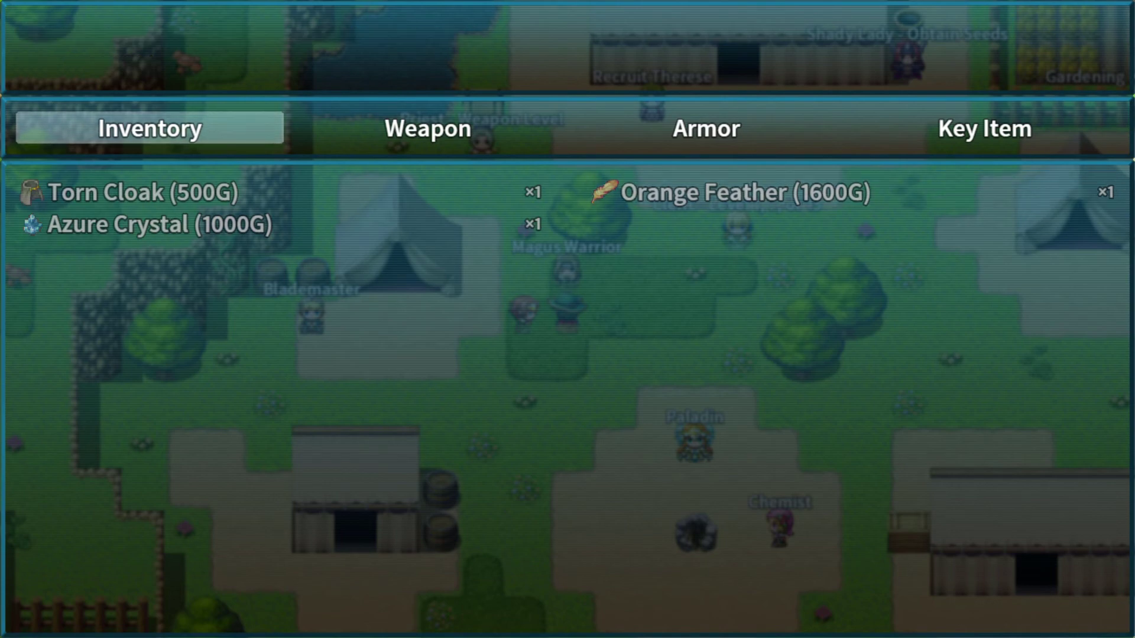
pyautogui.press('Escape')
pyautogui.press('Escape')
# Walk up to the Blademaster, choose Trade, and advance to his Ice Cube offer
pyautogui.press('Left')
pyautogui.press('Left')
pyautogui.press('Left')
pyautogui.press('Return')
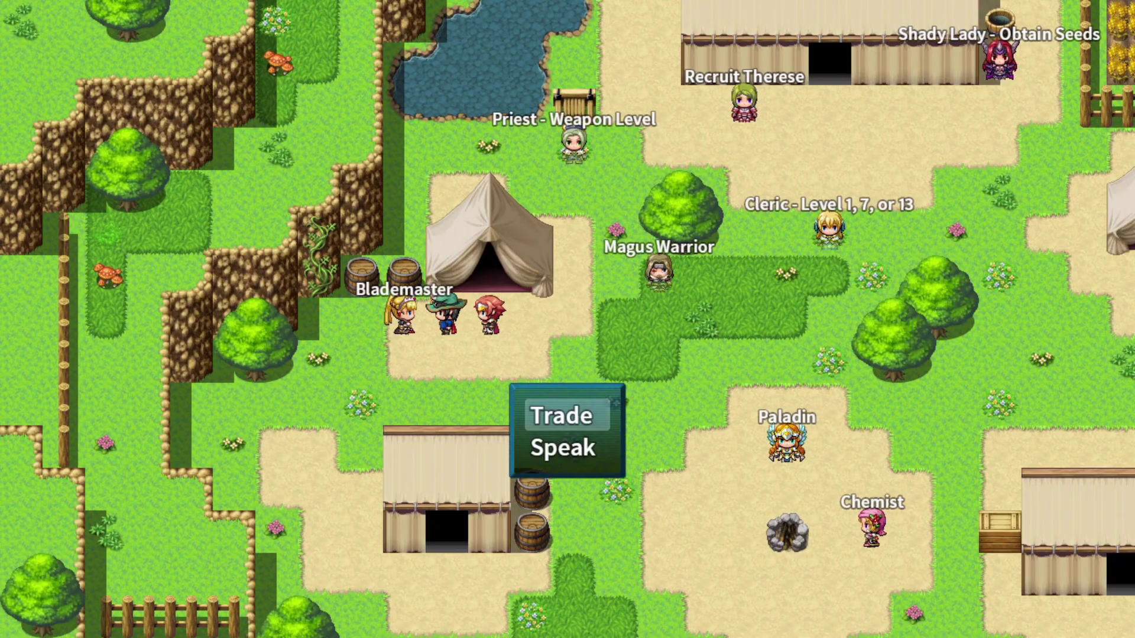
pyautogui.press('Return')
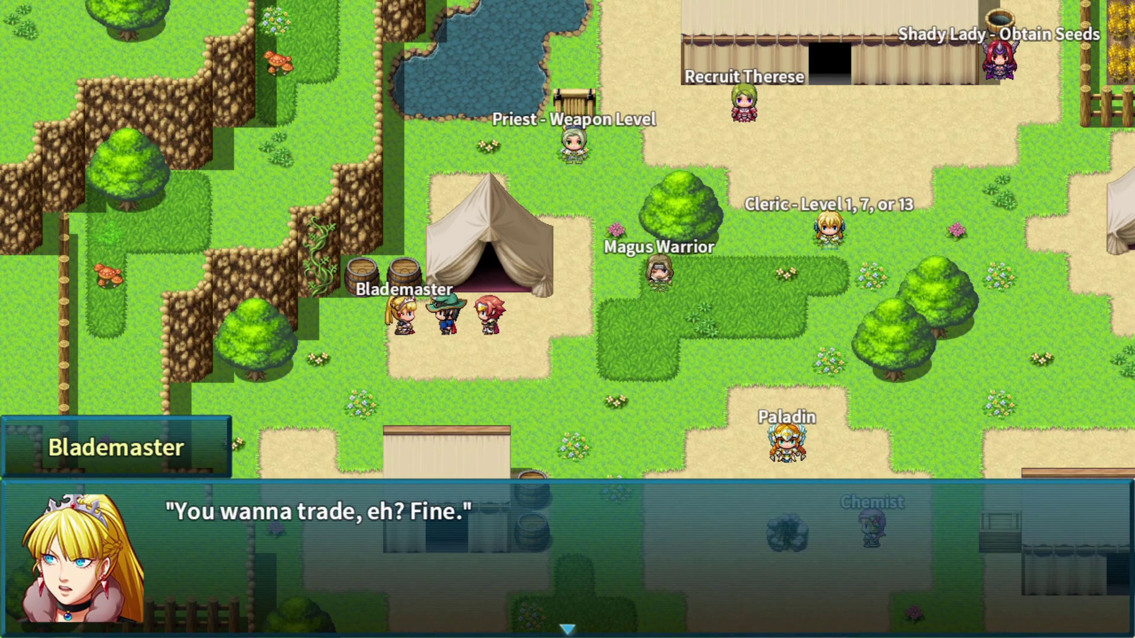
pyautogui.press('Return')
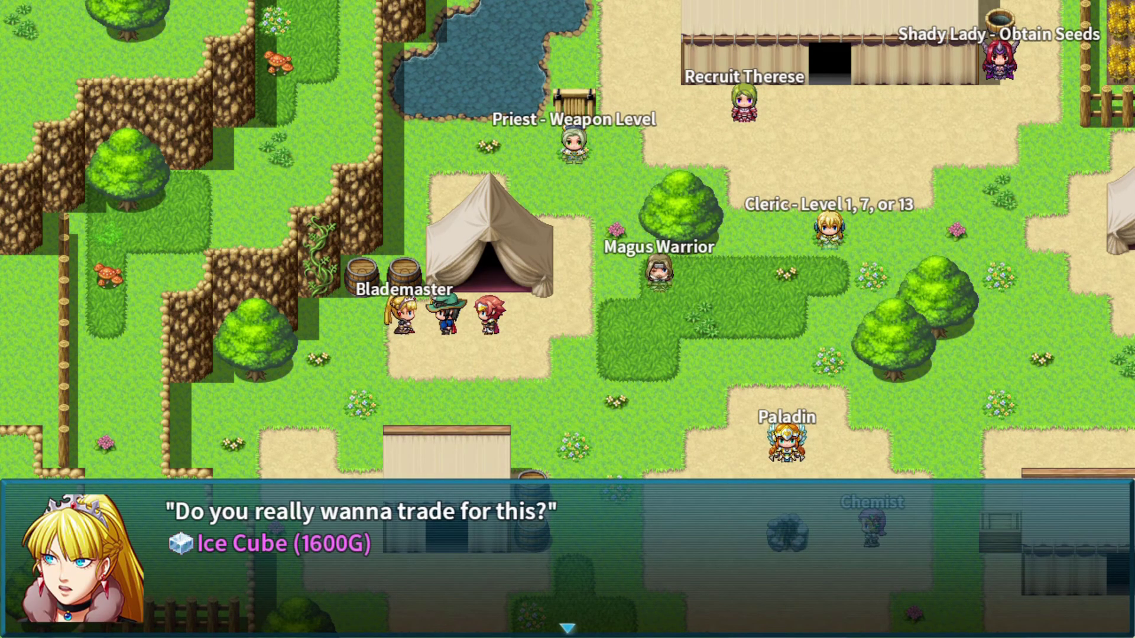
# Offer the Orange Feather for the 1600G Ice Cube, then dismiss the messages and view the inventory
pyautogui.press('Return')
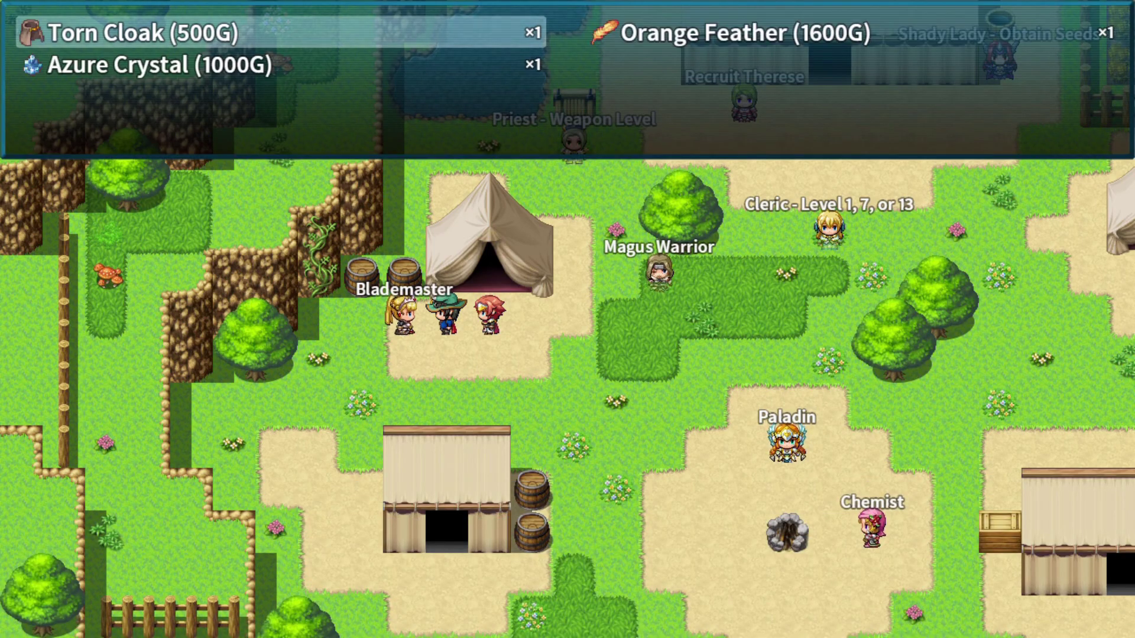
pyautogui.press('Right')
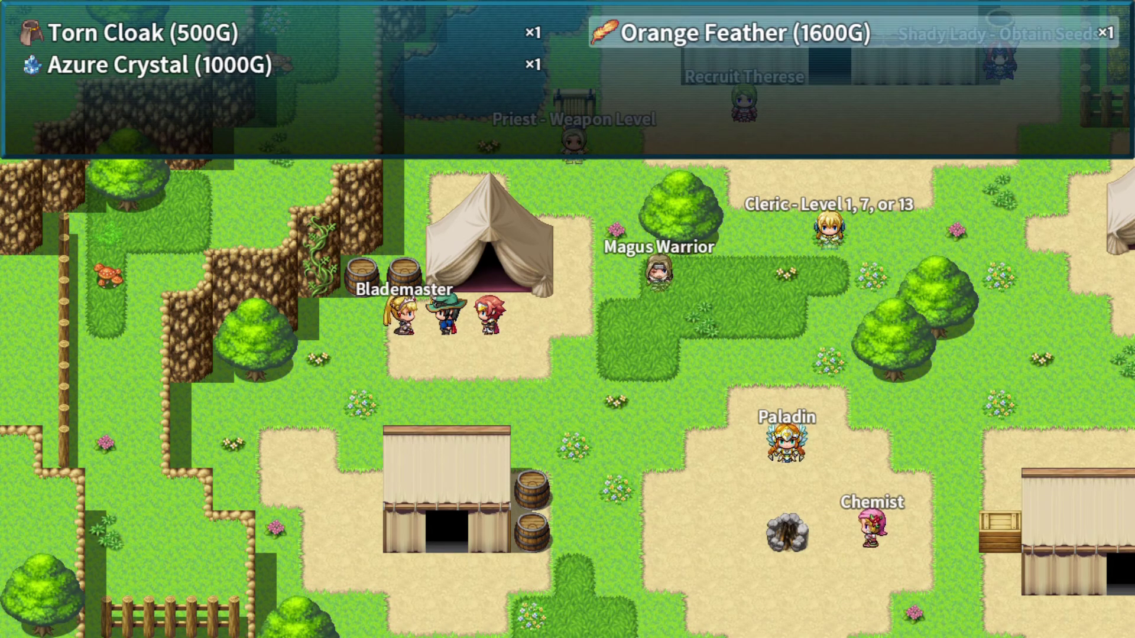
pyautogui.press('Return')
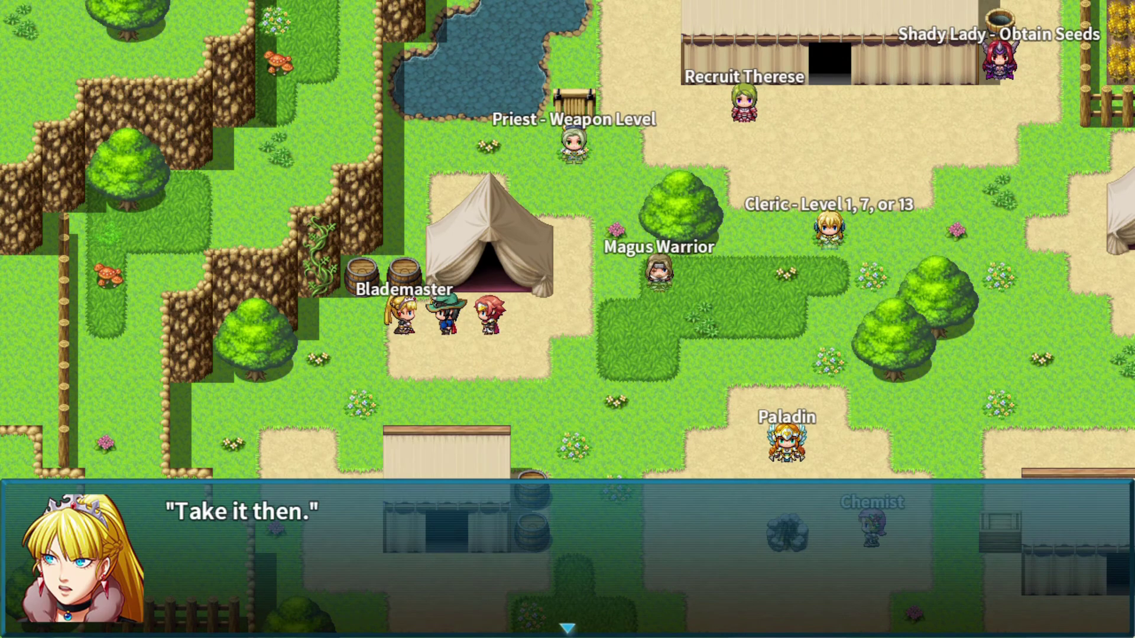
pyautogui.press('Return')
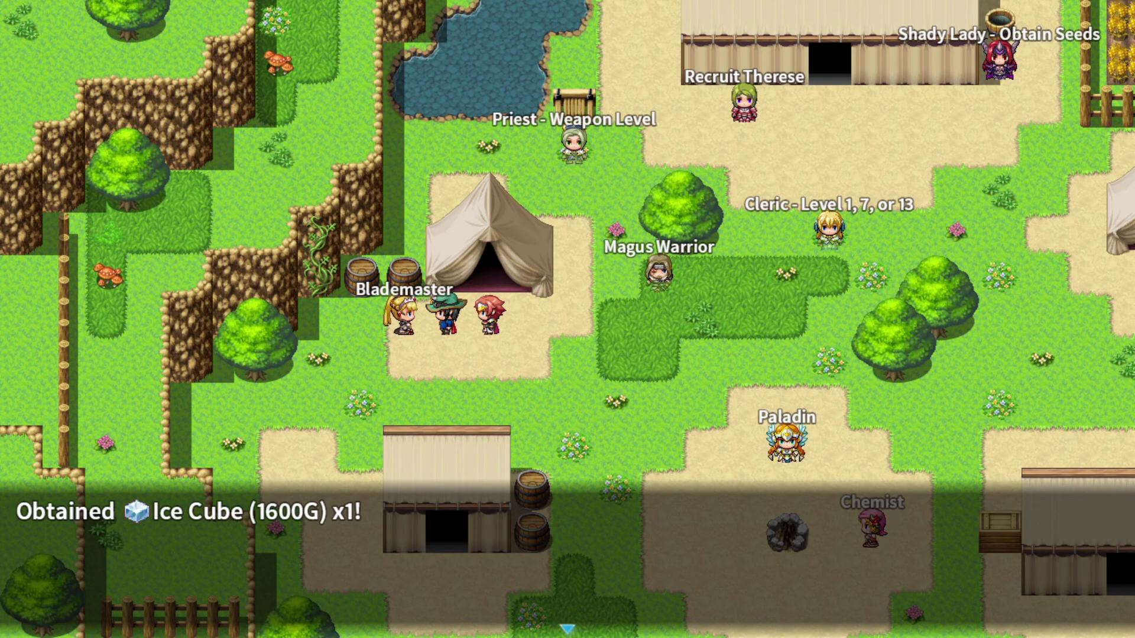
pyautogui.press('Return')
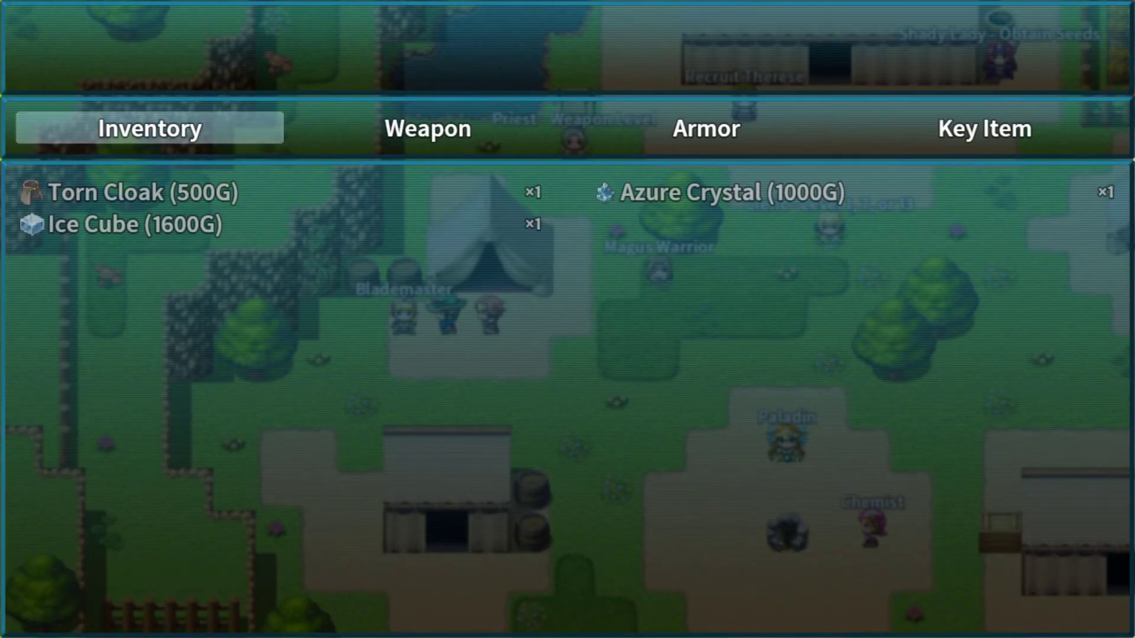
pyautogui.press('Return')
pyautogui.press('Down')
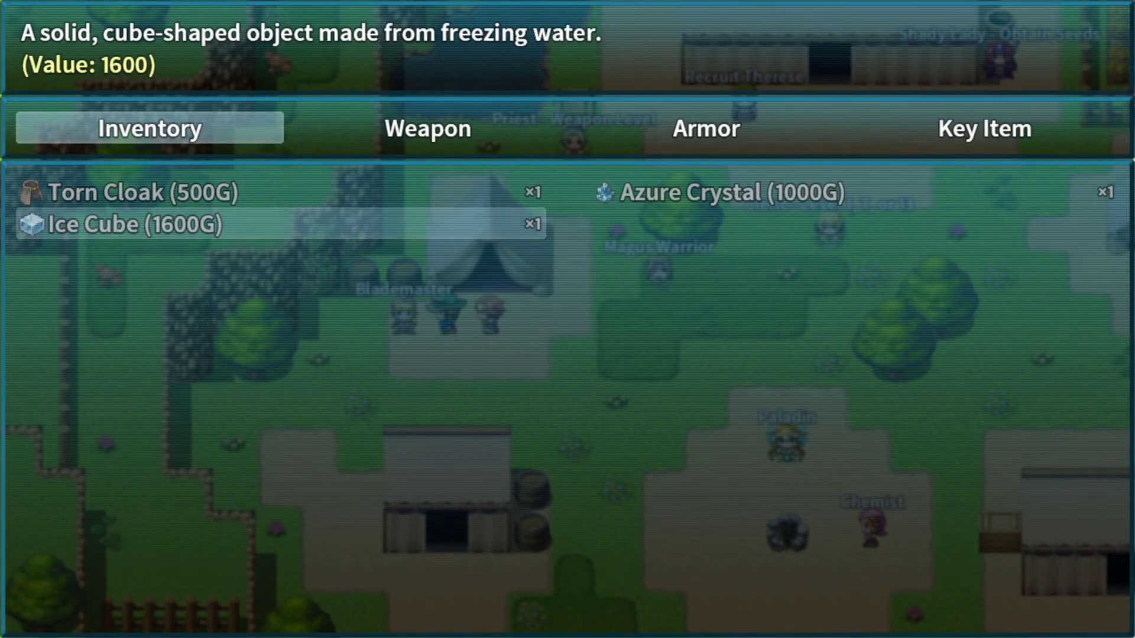